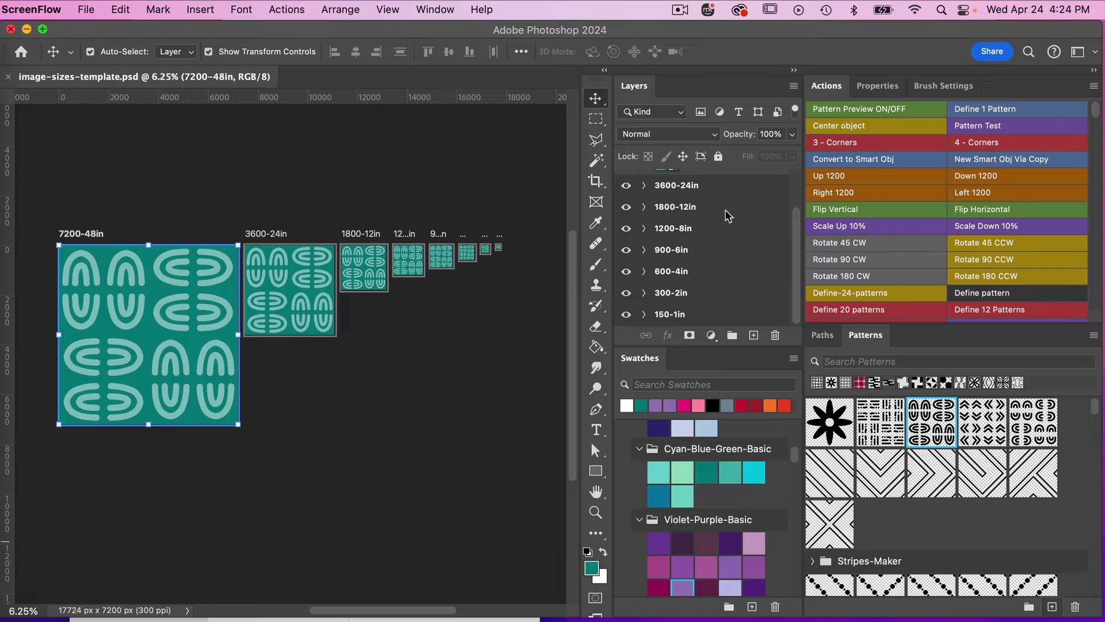
Open the 48-inch artboard's Pattern 1 smart object as Pattern 1.psb for editing
{"action": "scroll", "coordinate": [723, 216], "scroll_direction": "up", "scroll_amount": 2}
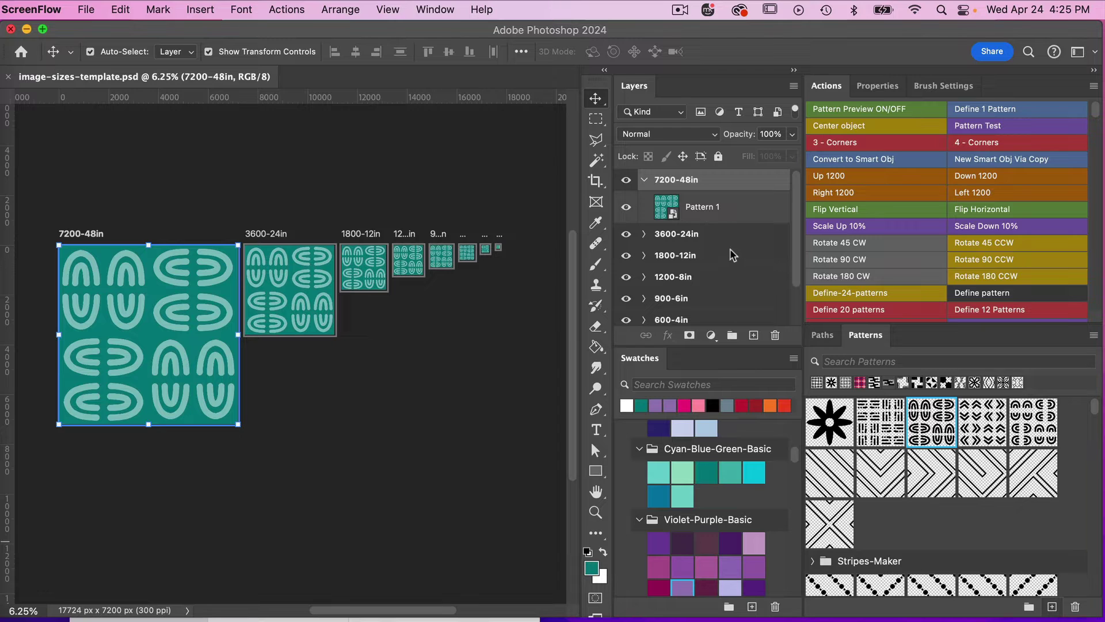
{"action": "left_click", "coordinate": [674, 218]}
{"action": "double_click", "coordinate": [674, 218]}
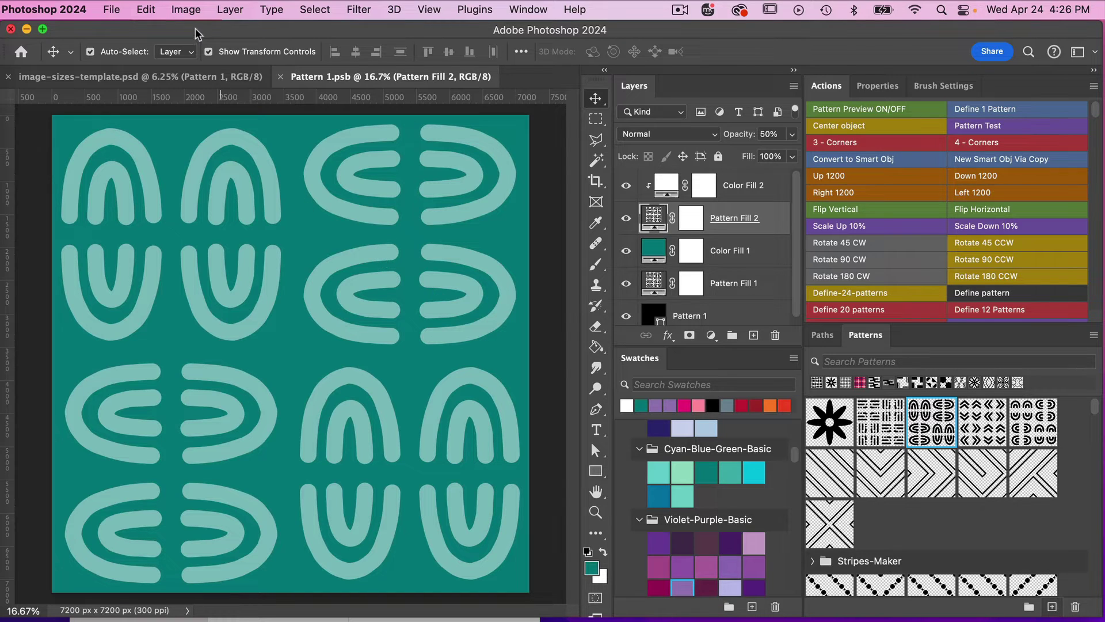
{"action": "left_click", "coordinate": [190, 11]}
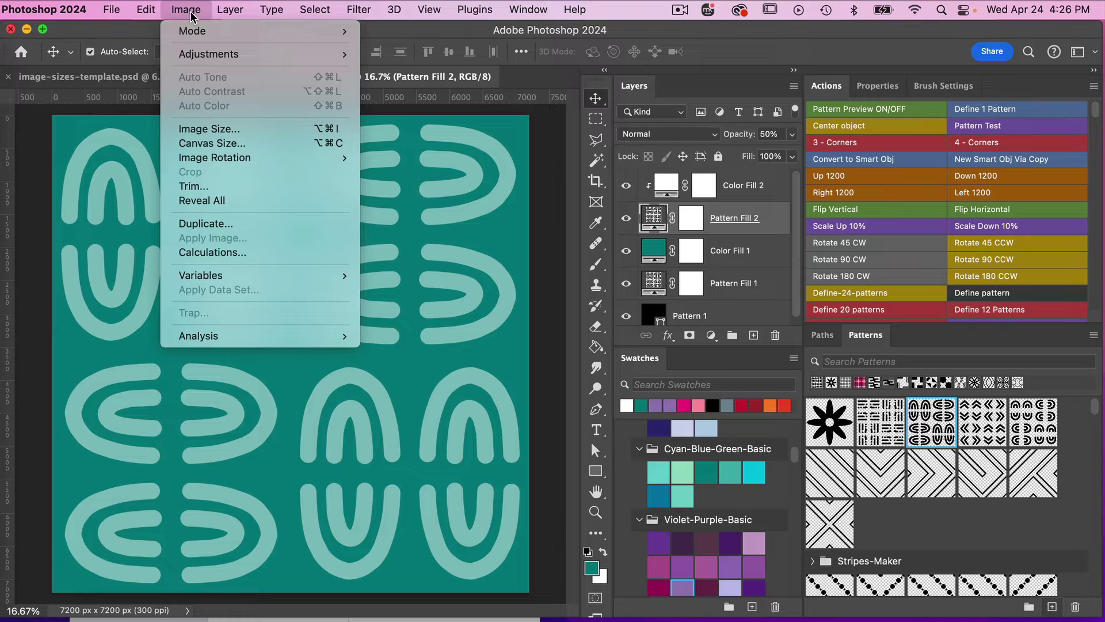
{"action": "left_click", "coordinate": [213, 144]}
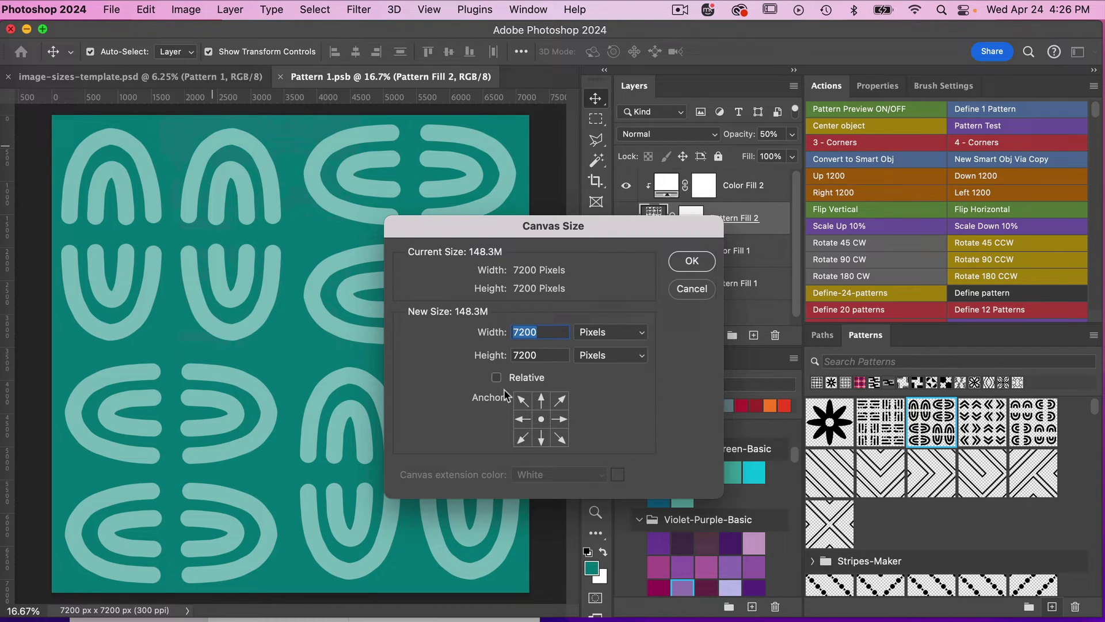
{"action": "left_click", "coordinate": [692, 261]}
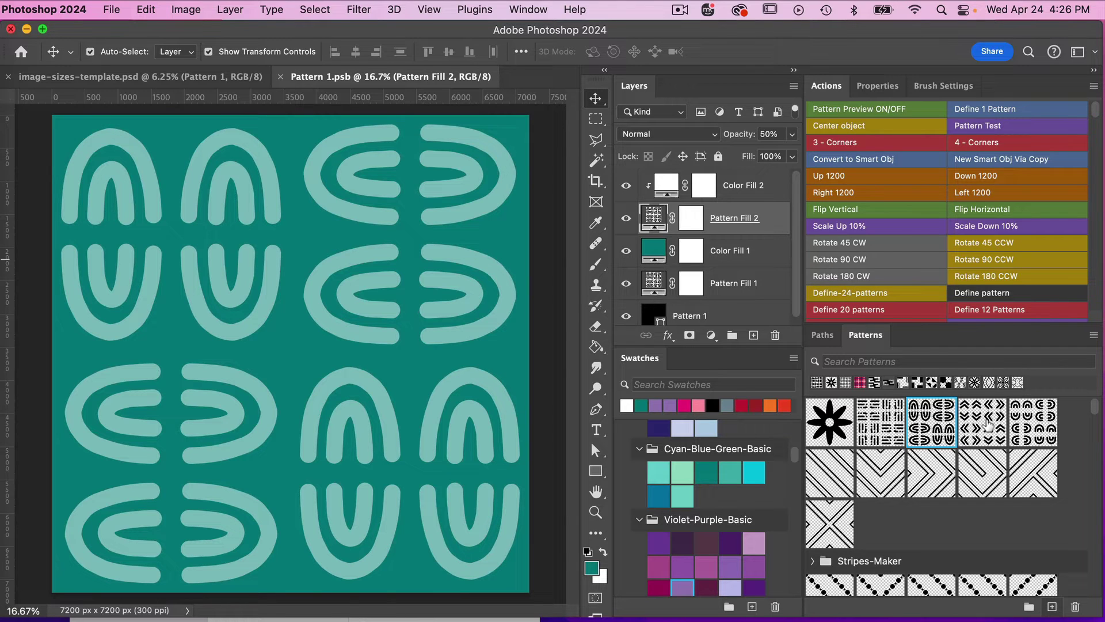
Swap Pattern Fill 2 to chevrons, make the Color Fill 1 background blue, and save
{"action": "left_click", "coordinate": [986, 422]}
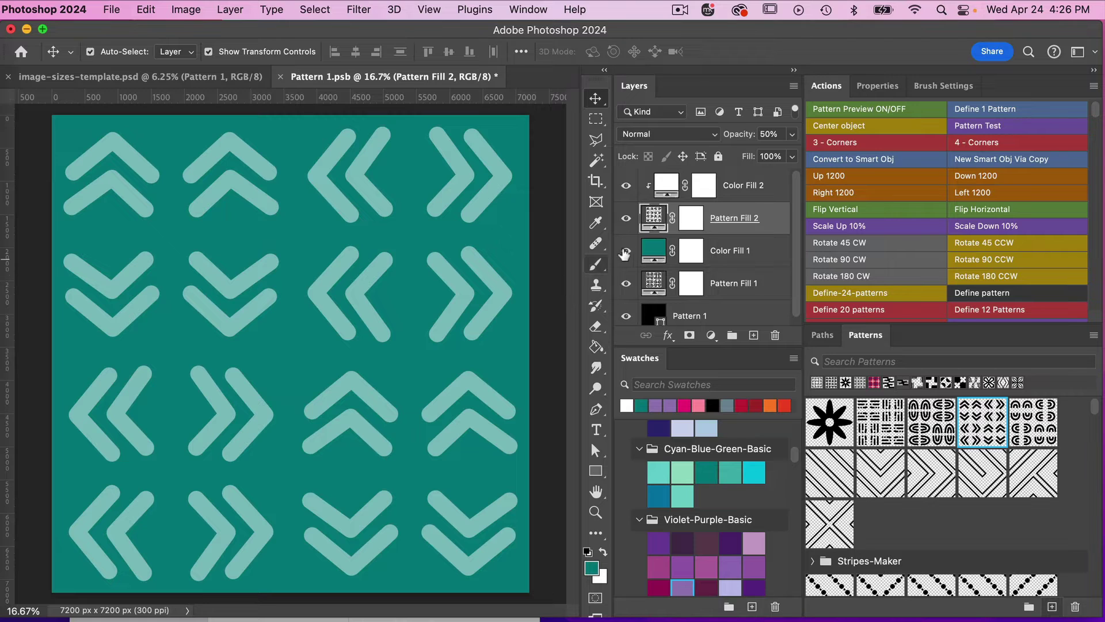
{"action": "left_click", "coordinate": [730, 262]}
{"action": "scroll", "coordinate": [734, 458], "scroll_direction": "down", "scroll_amount": 3}
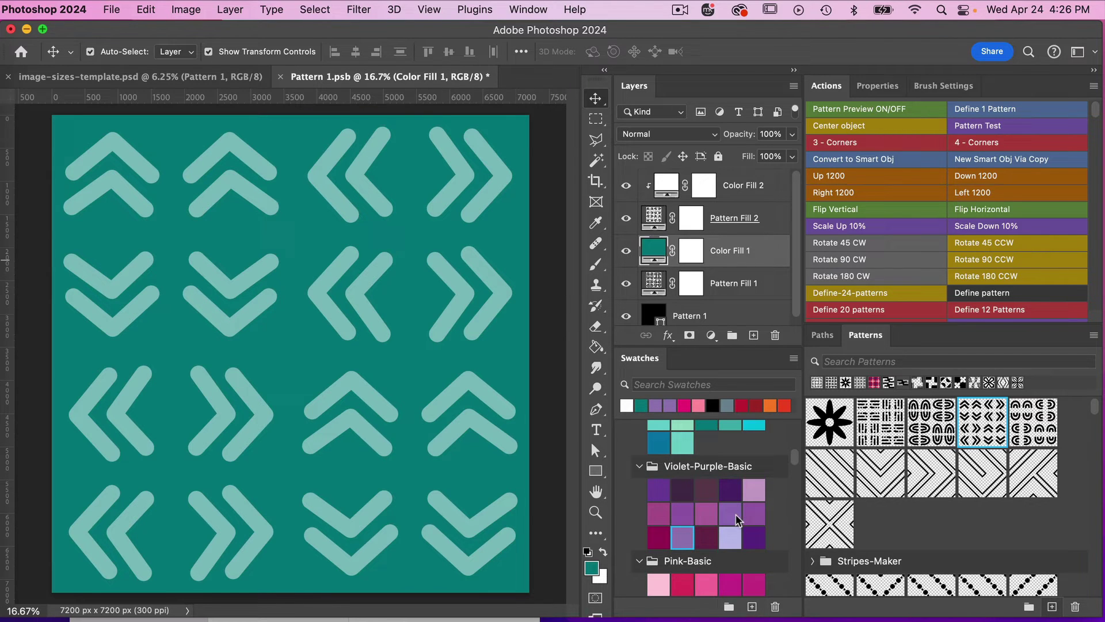
{"action": "left_click", "coordinate": [658, 490]}
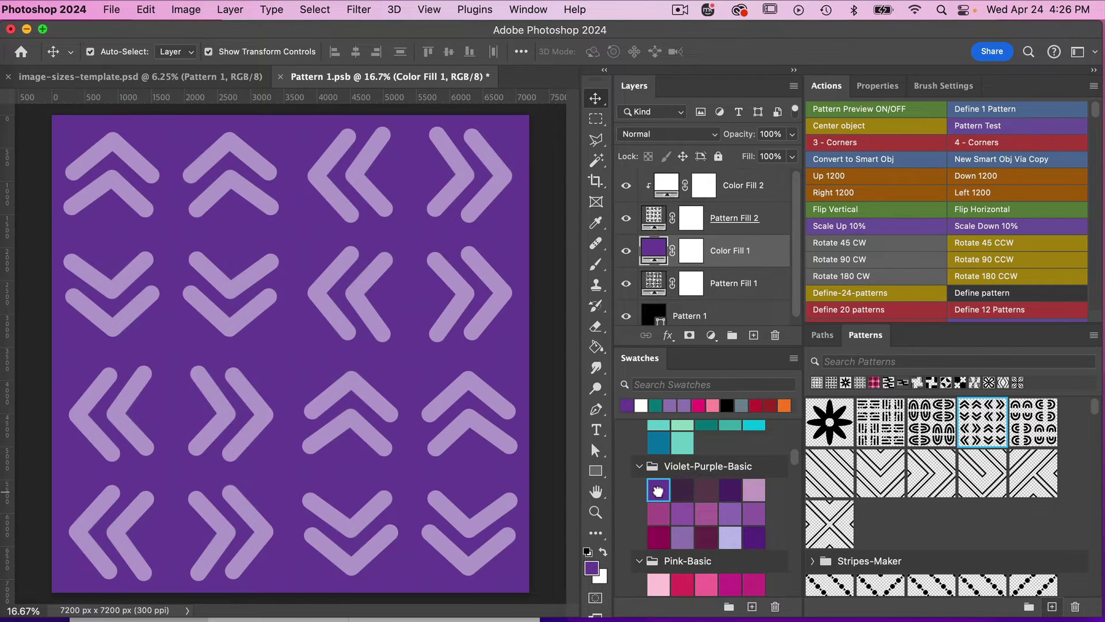
{"action": "scroll", "coordinate": [732, 511], "scroll_direction": "up", "scroll_amount": 7}
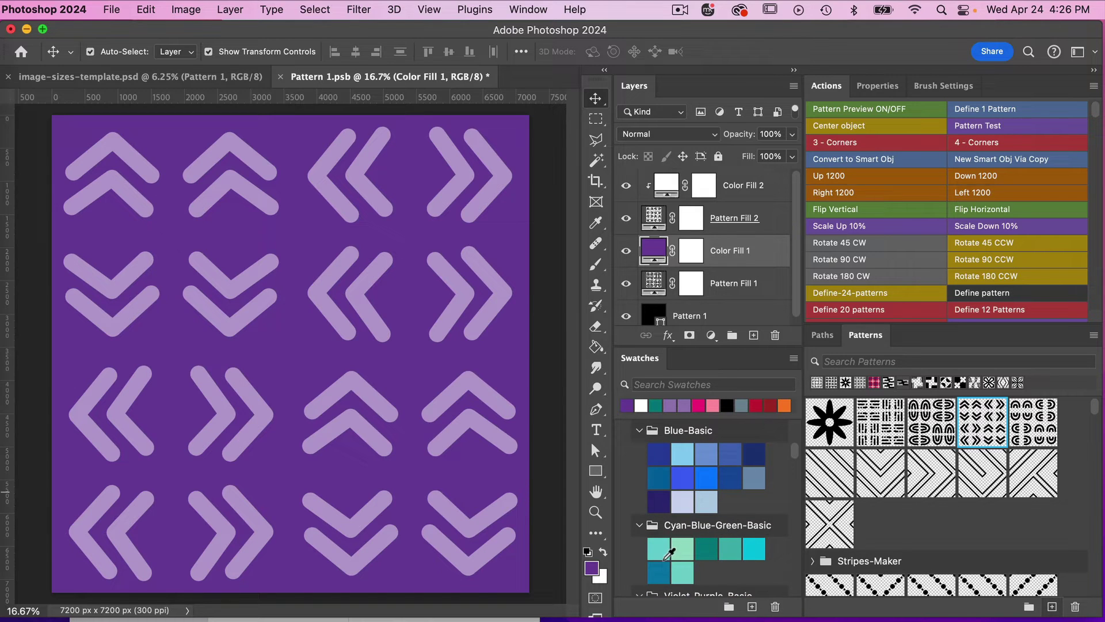
{"action": "left_click", "coordinate": [659, 571]}
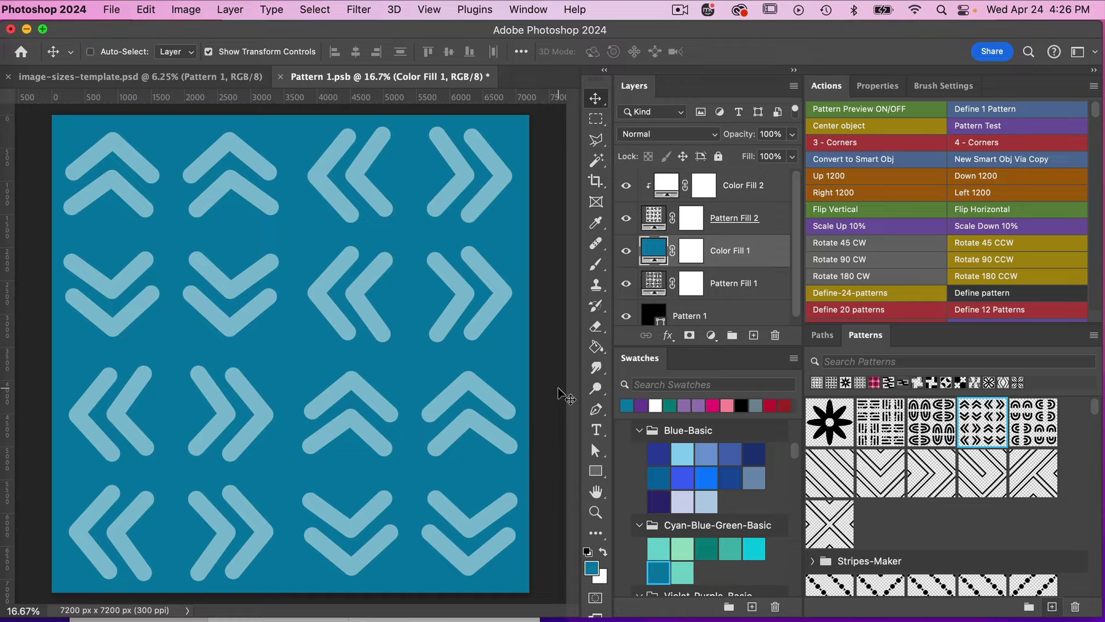
{"action": "key", "text": "super+s"}
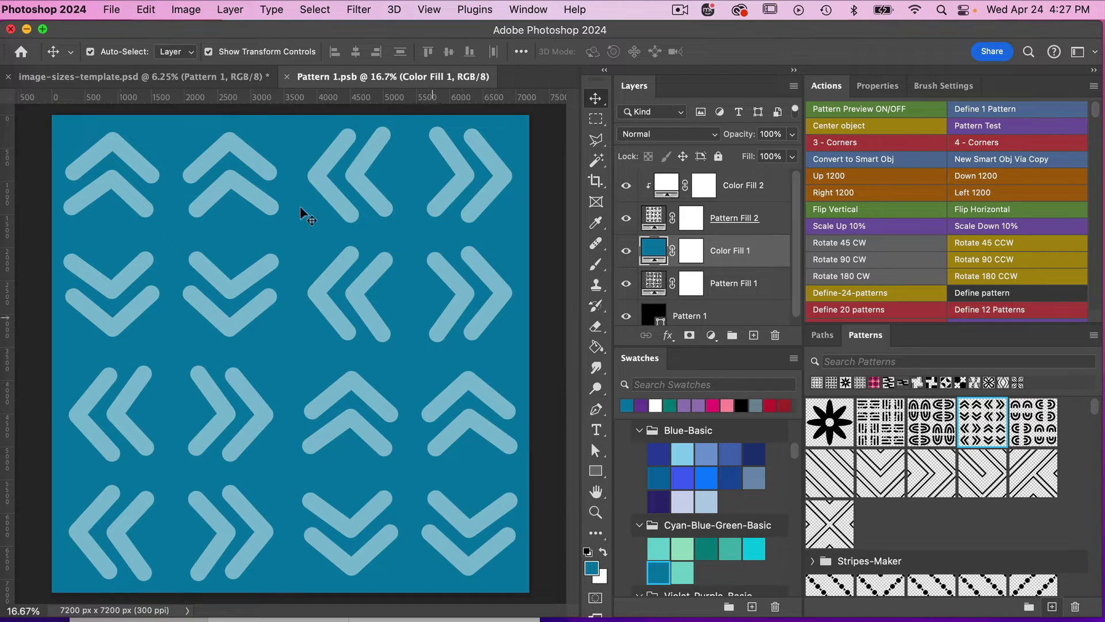
Go back to image-sizes-template.psd and bring up the File > Export options
{"action": "left_click", "coordinate": [220, 80]}
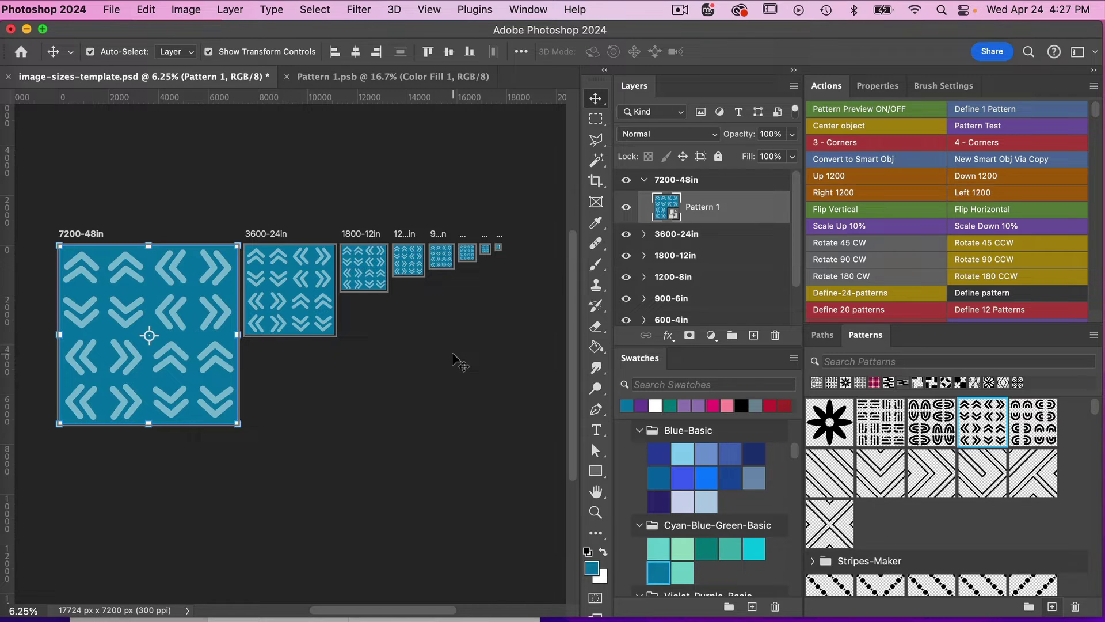
{"action": "left_click", "coordinate": [114, 12]}
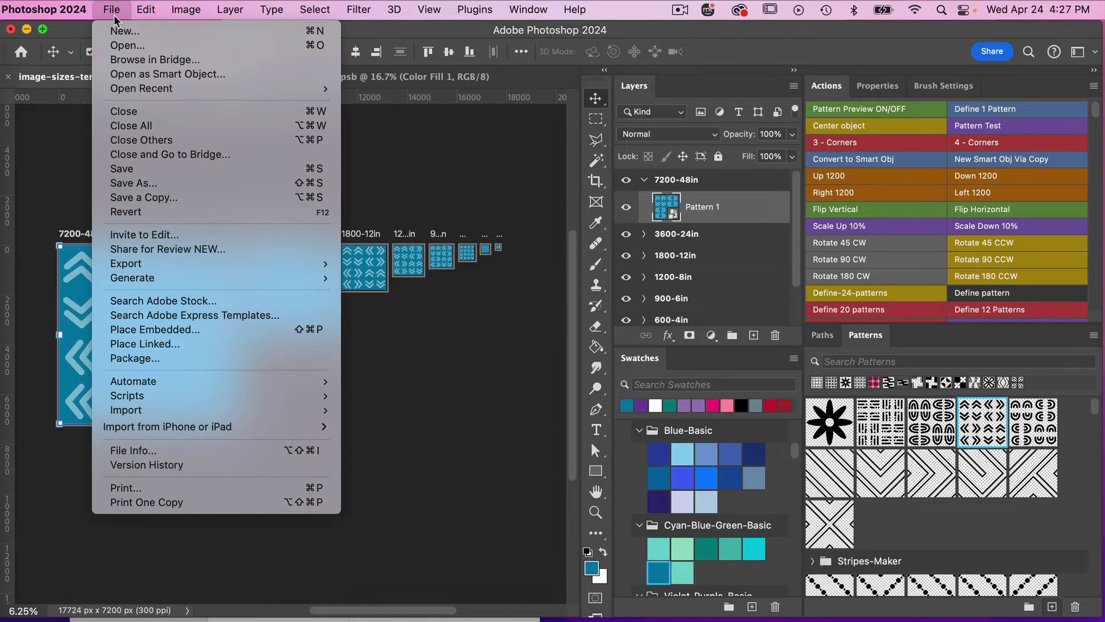
{"action": "mouse_move", "coordinate": [138, 263]}
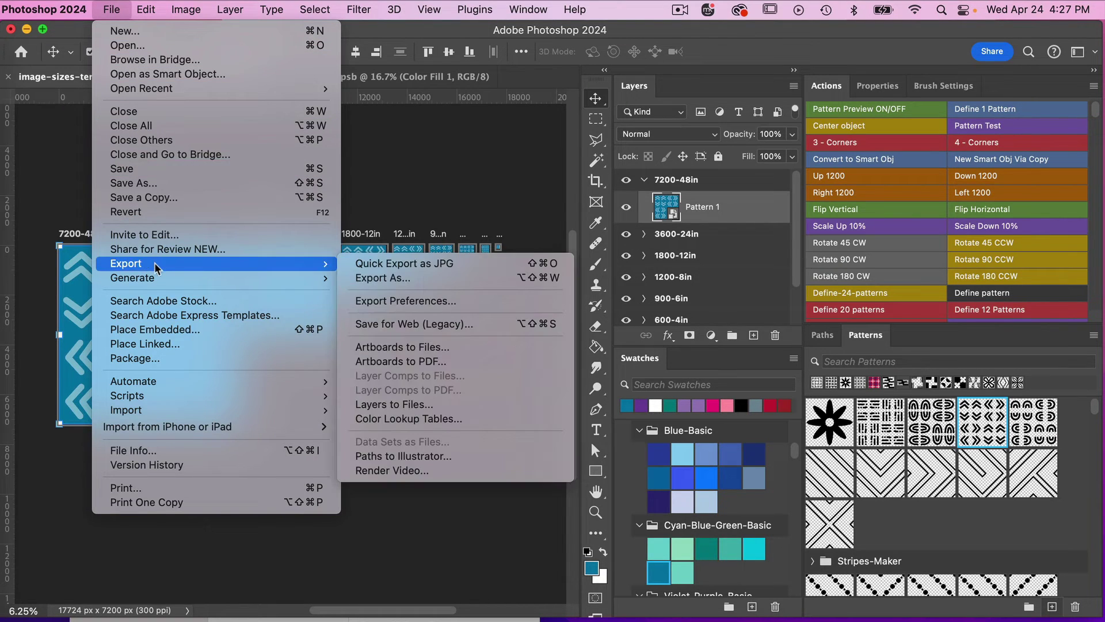
{"action": "left_click", "coordinate": [430, 284]}
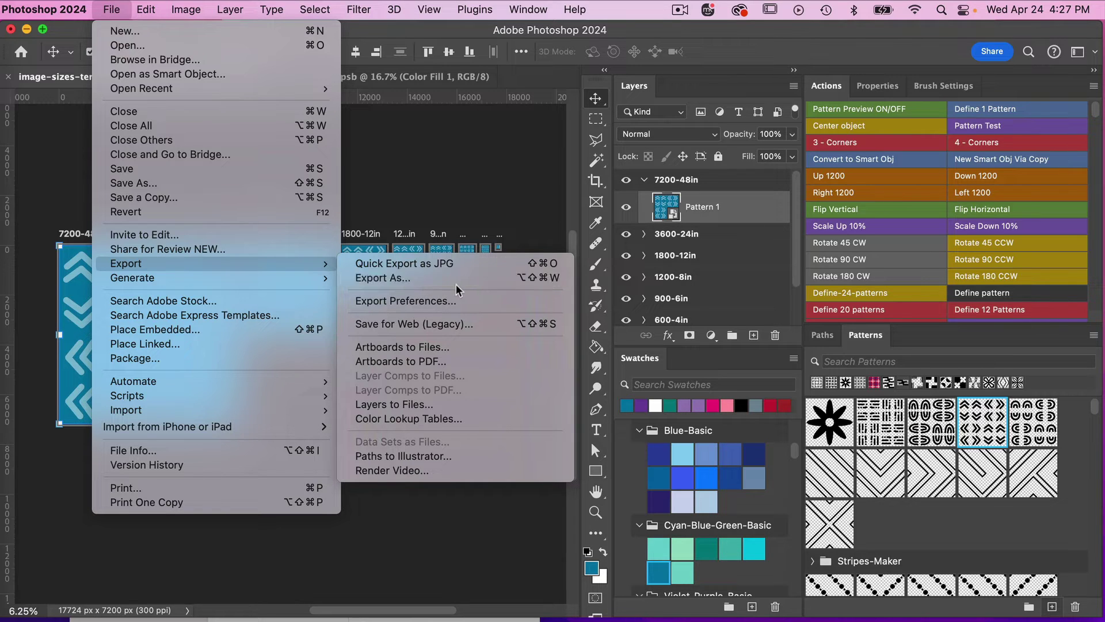
Set up Artboards to Files with the blue-chevron folder as destination and prefix blue-chevron-
{"action": "left_click", "coordinate": [451, 353]}
{"action": "left_click", "coordinate": [653, 173]}
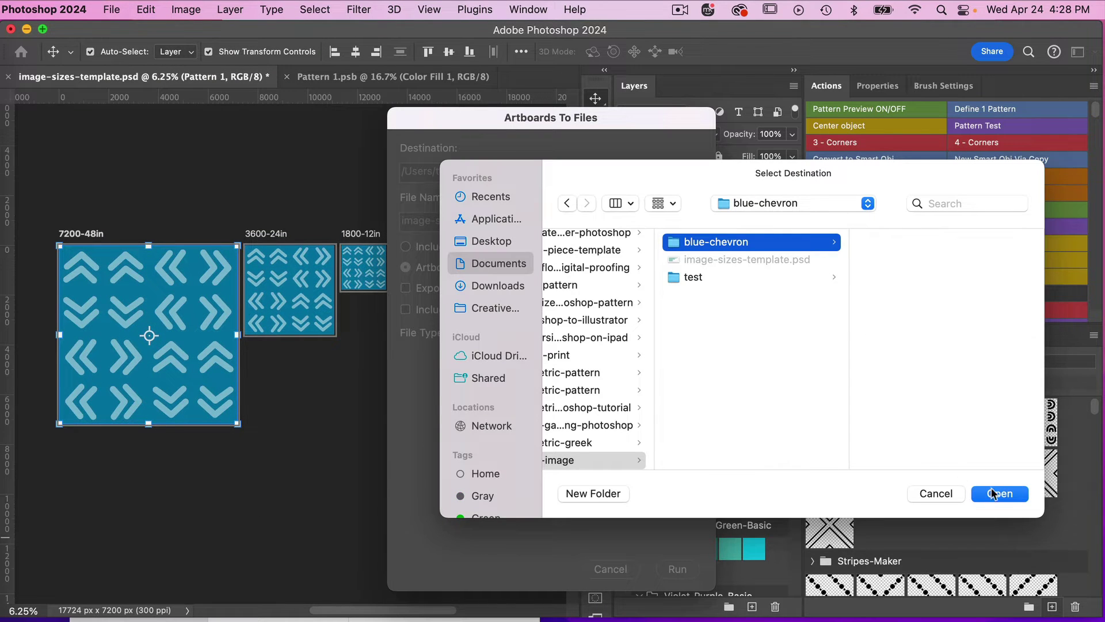
{"action": "left_click", "coordinate": [996, 495]}
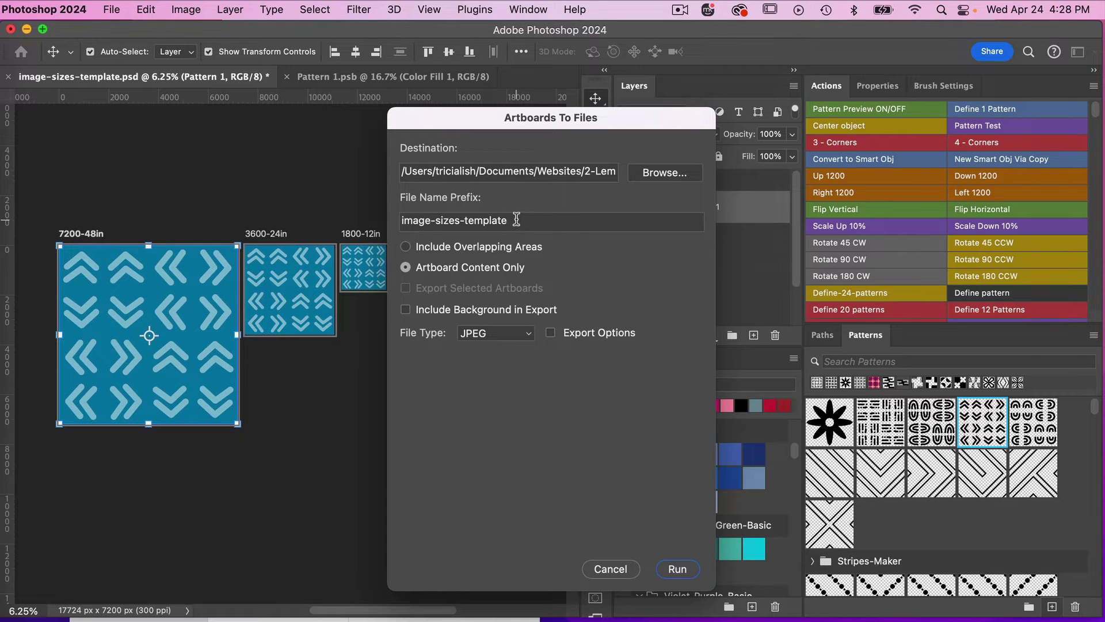
{"action": "left_click_drag", "start_coordinate": [512, 222], "coordinate": [393, 226]}
{"action": "type", "text": "chevron-"}
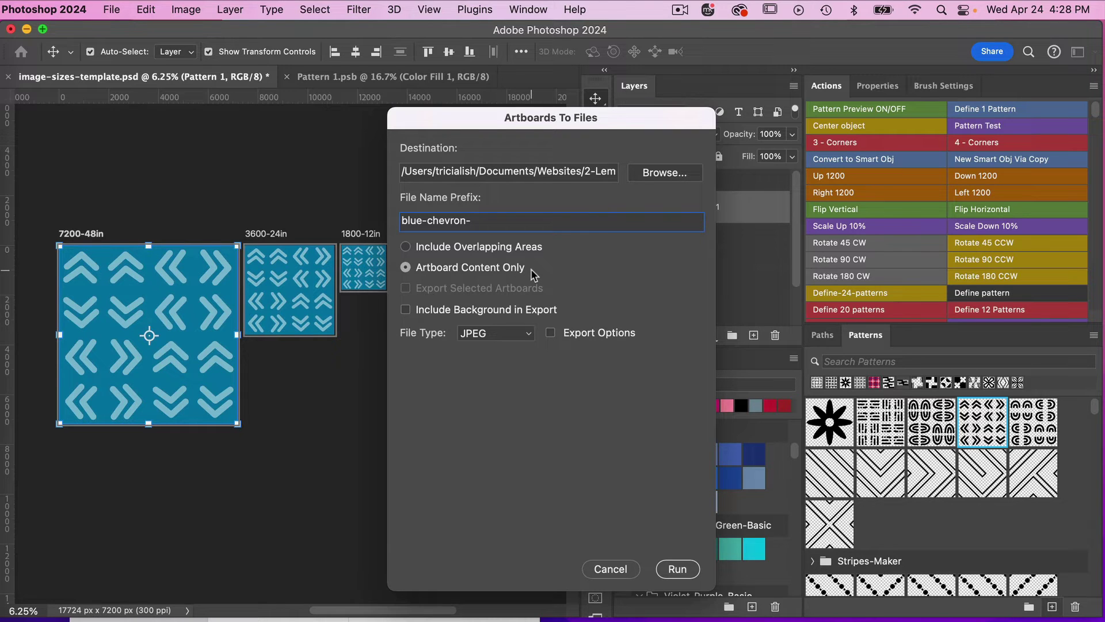
Keep the JPEG format, run the export of all artboards, and dismiss the success message
{"action": "left_click", "coordinate": [550, 333]}
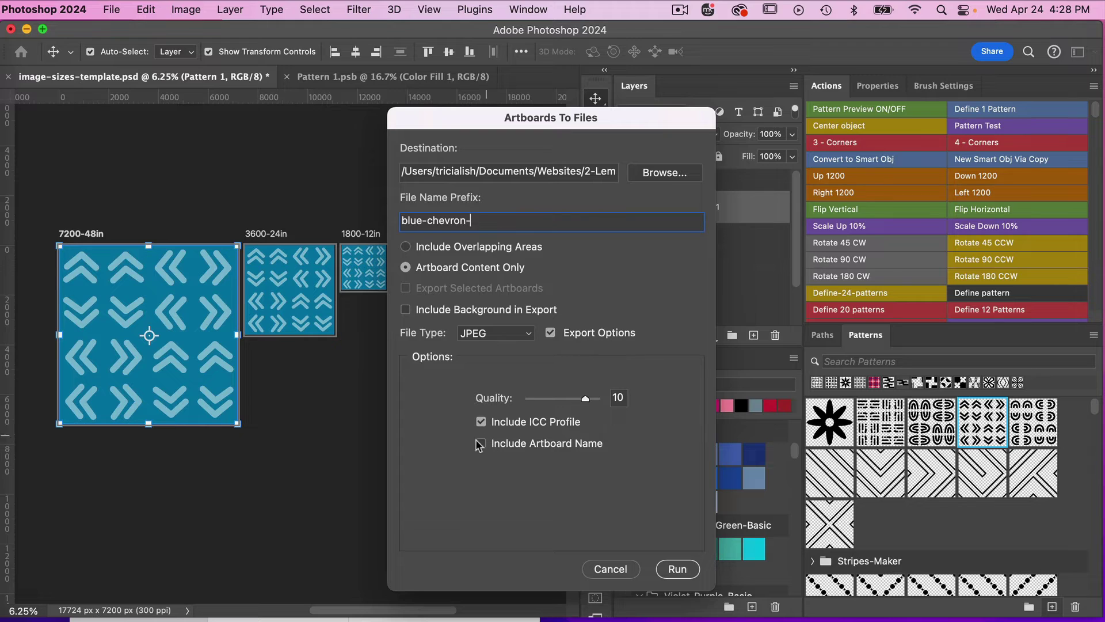
{"action": "left_click", "coordinate": [551, 334]}
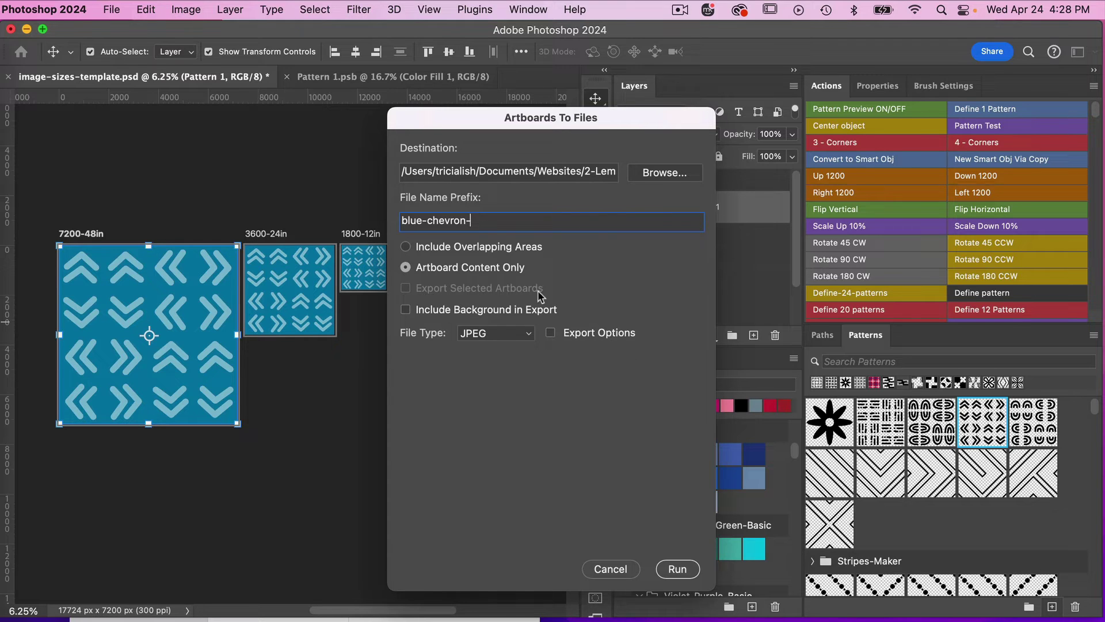
{"action": "left_click", "coordinate": [678, 570]}
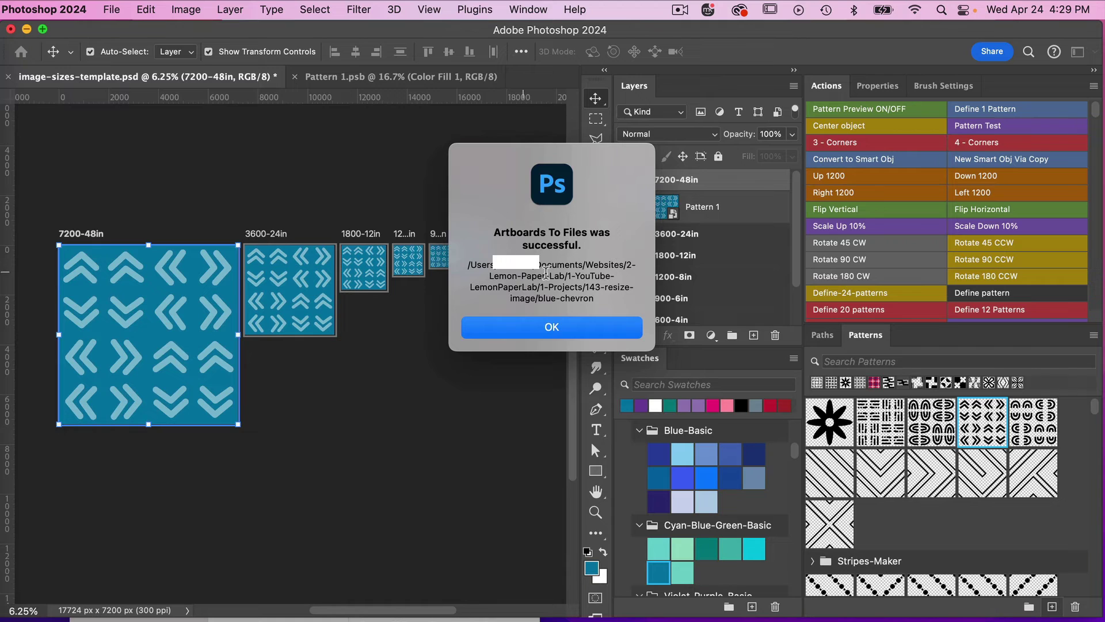
{"action": "left_click", "coordinate": [559, 332]}
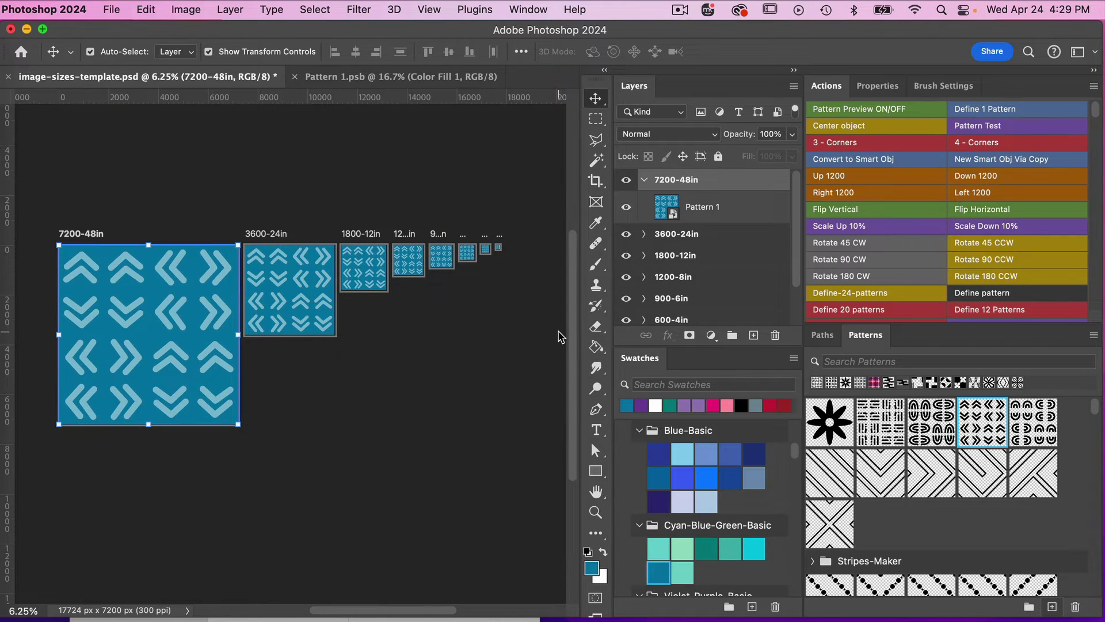
In Finder, open the blue-chevron folder and preview the 7200-48in and 150-1in JPEGs
{"action": "key", "text": "super+Tab"}
{"action": "left_click", "coordinate": [311, 98]}
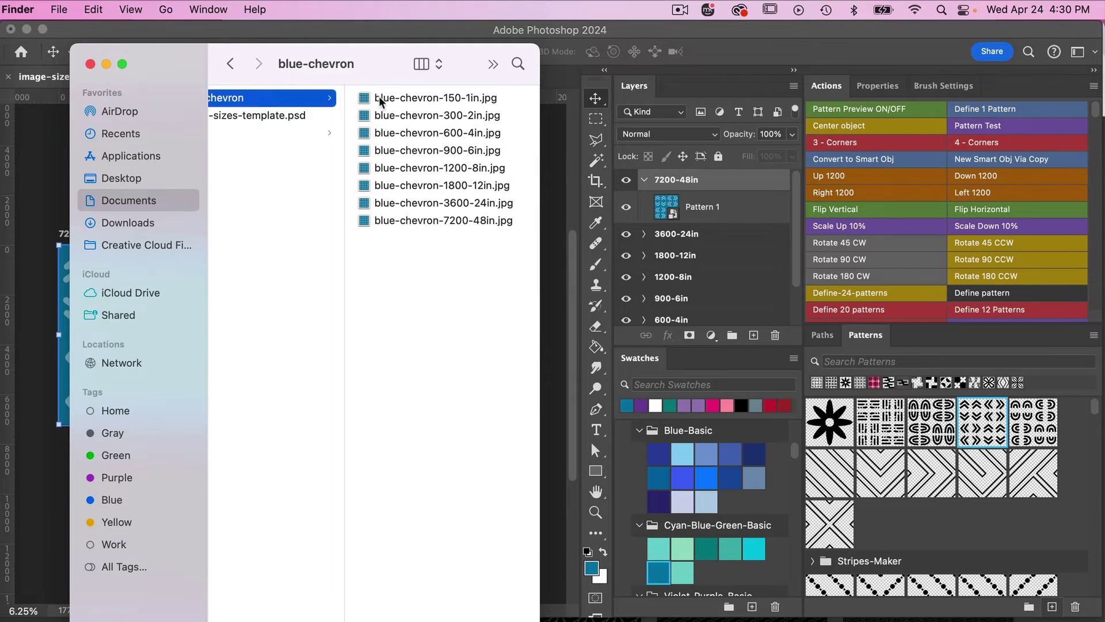
{"action": "left_click", "coordinate": [407, 221]}
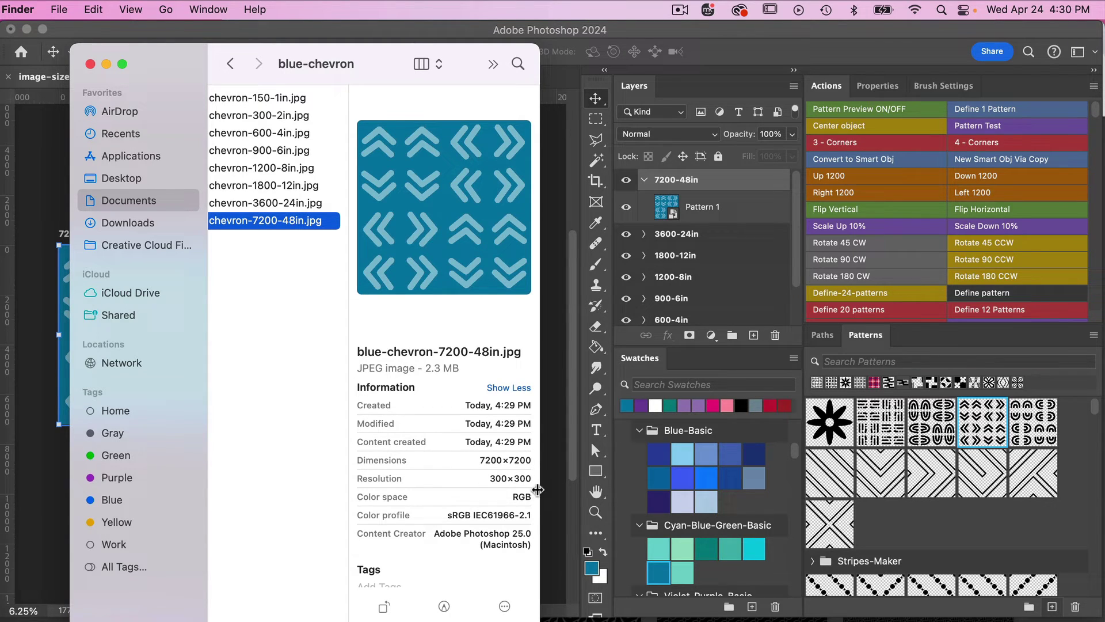
{"action": "left_click", "coordinate": [314, 102]}
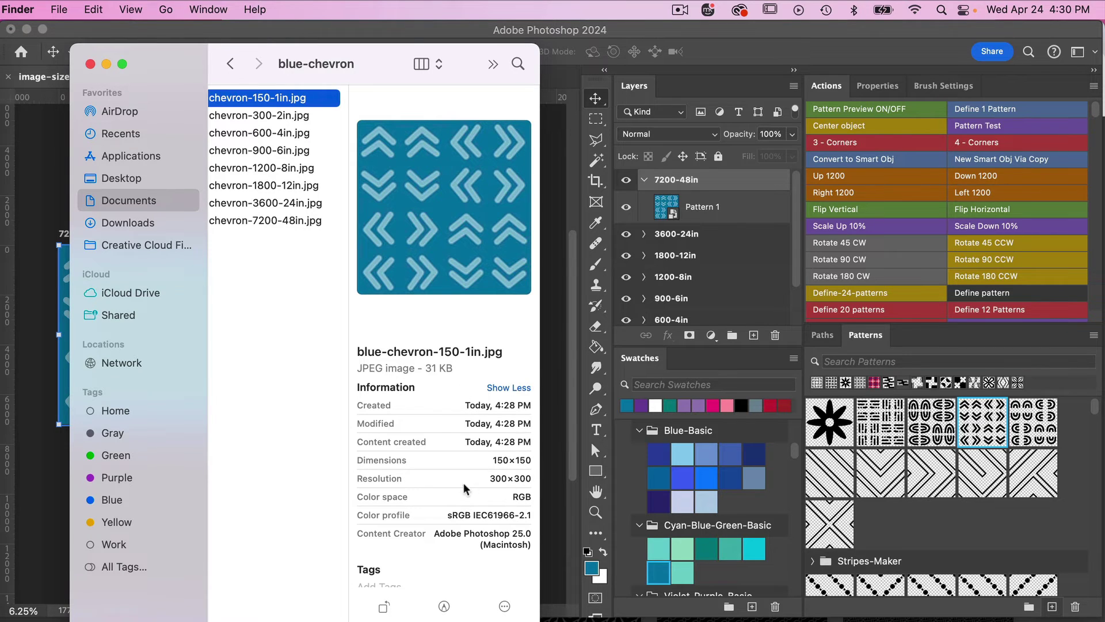
Close the folder window and choose the 7200-48in and 150-1in chevron JPEGs as a new design
{"action": "left_click", "coordinate": [90, 64]}
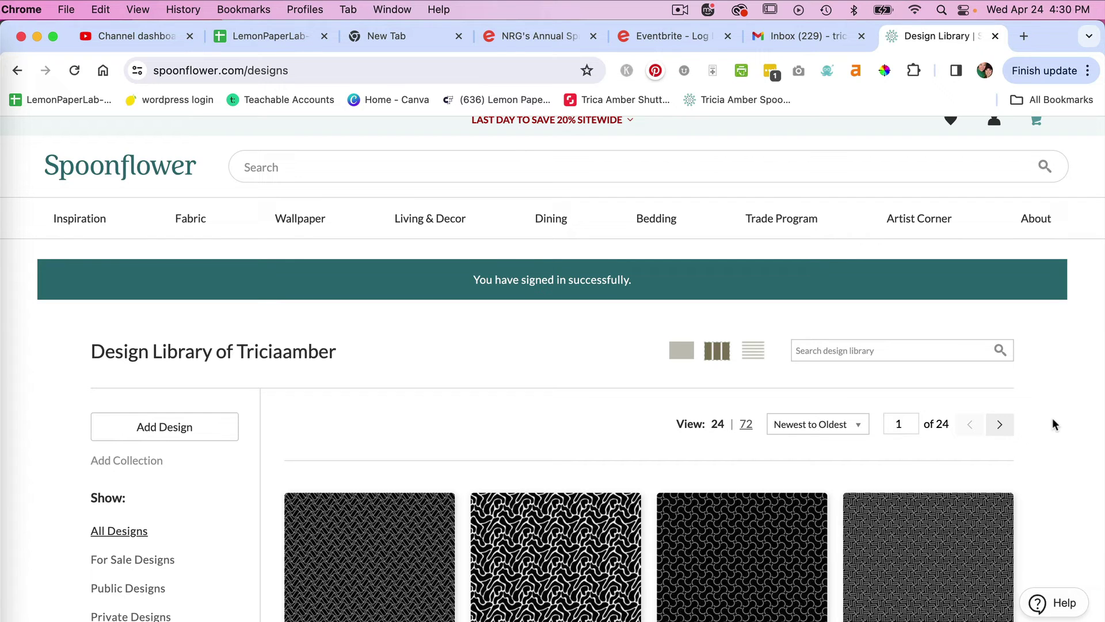
{"action": "scroll", "coordinate": [1055, 424], "scroll_direction": "down", "scroll_amount": 3}
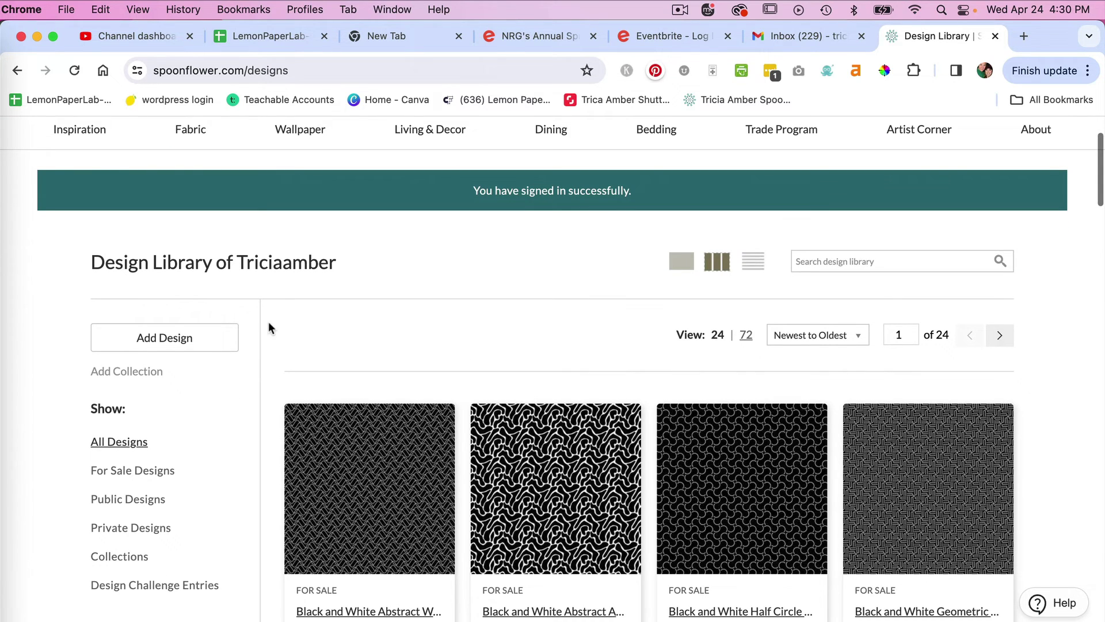
{"action": "left_click", "coordinate": [152, 339]}
{"action": "scroll", "coordinate": [153, 346], "scroll_direction": "down", "scroll_amount": 5}
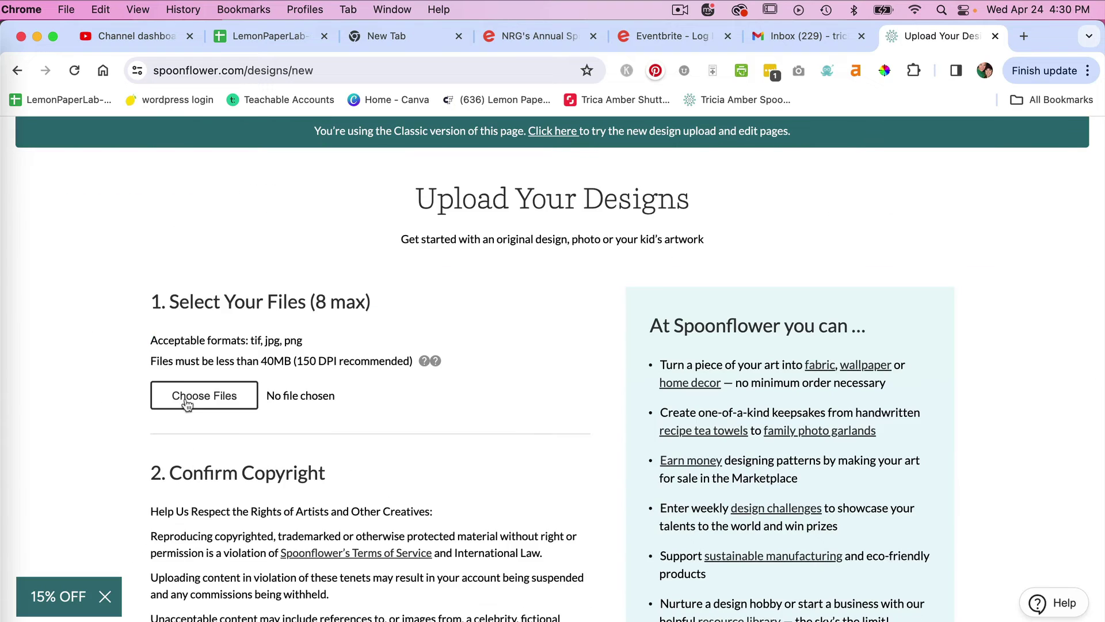
{"action": "left_click", "coordinate": [193, 397]}
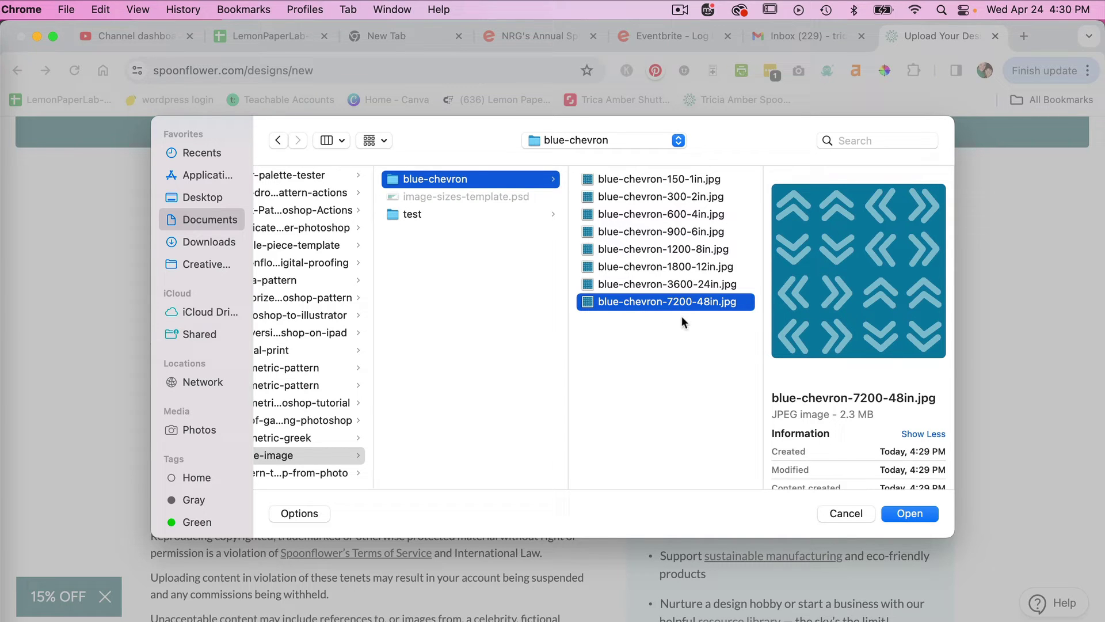
{"action": "left_click", "coordinate": [654, 179], "text": "super"}
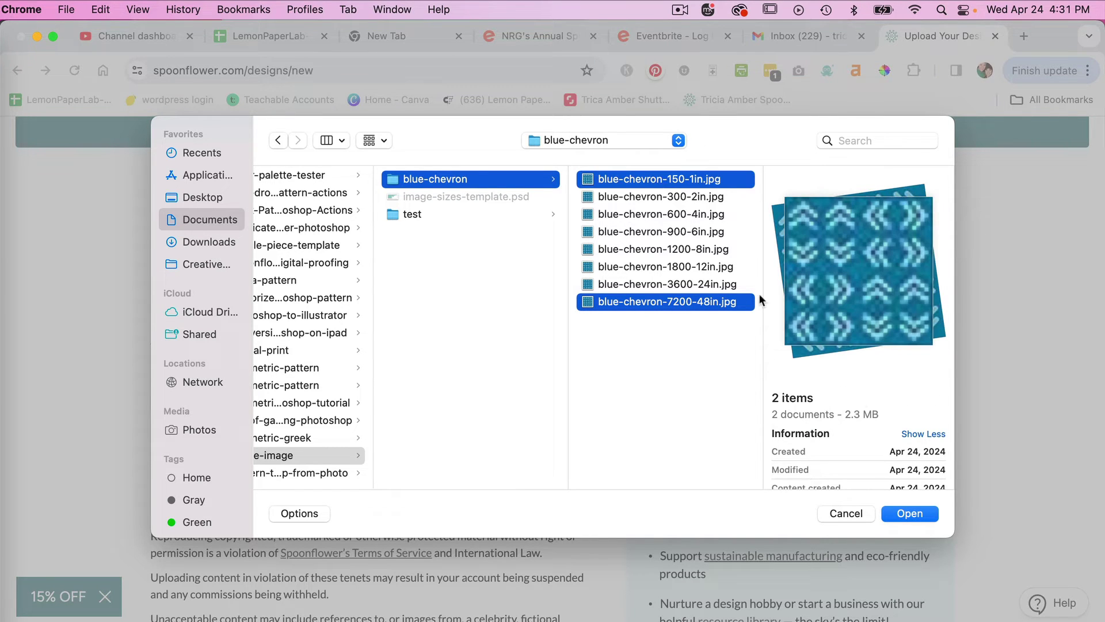
{"action": "left_click", "coordinate": [910, 514]}
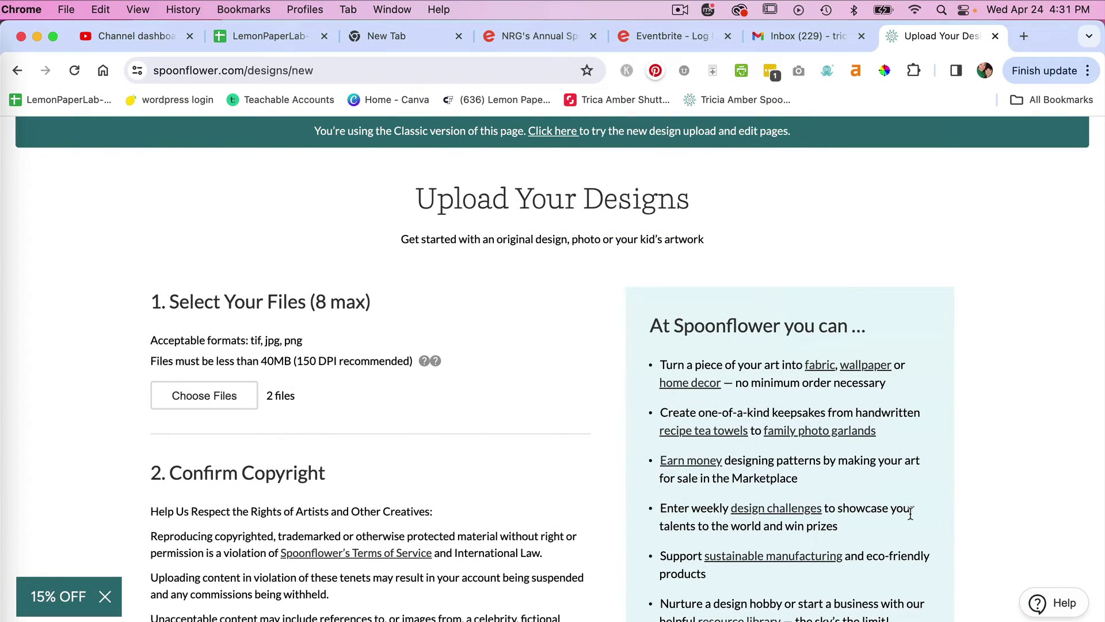
Accept the copyright terms and upload both blue-chevron files
{"action": "scroll", "coordinate": [703, 338], "scroll_direction": "down", "scroll_amount": 7}
{"action": "scroll", "coordinate": [671, 407], "scroll_direction": "up", "scroll_amount": 3}
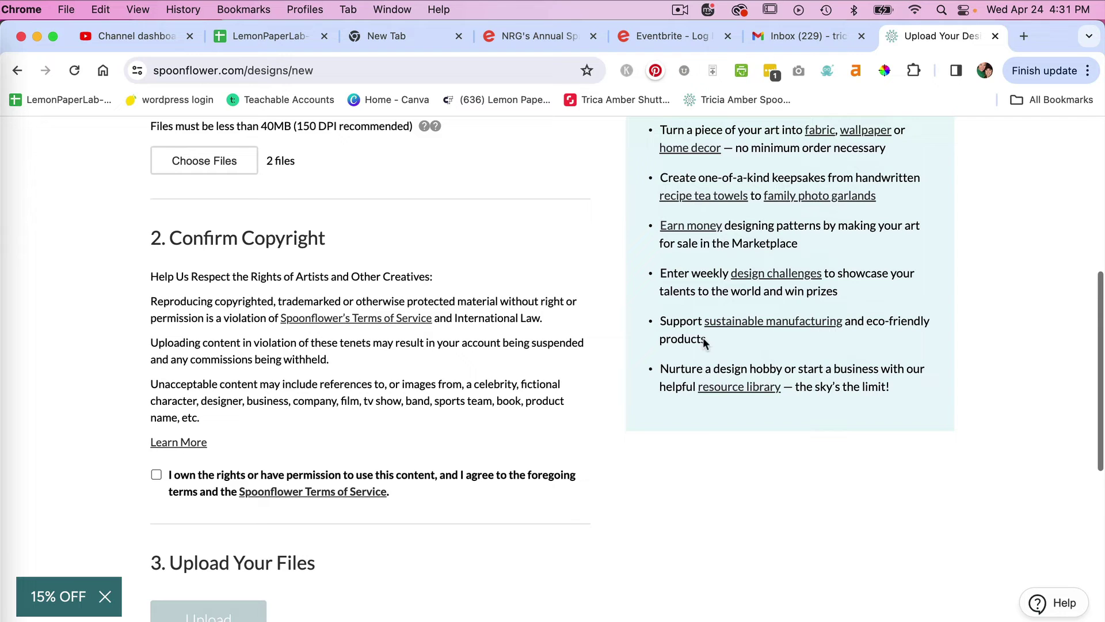
{"action": "left_click", "coordinate": [156, 475]}
{"action": "scroll", "coordinate": [323, 512], "scroll_direction": "down", "scroll_amount": 3}
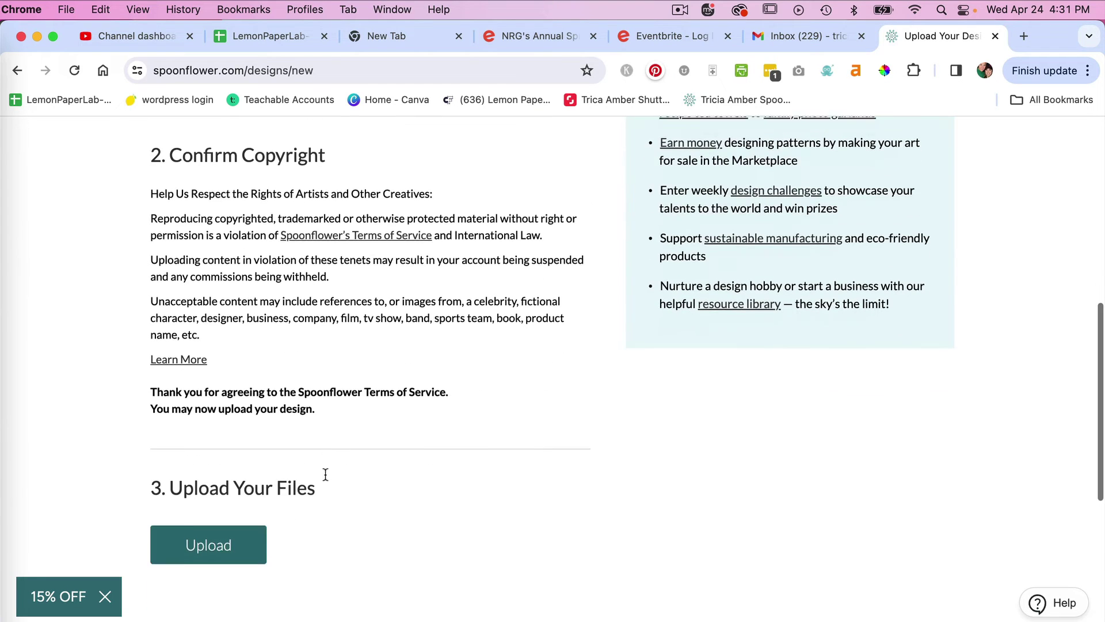
{"action": "left_click", "coordinate": [221, 543]}
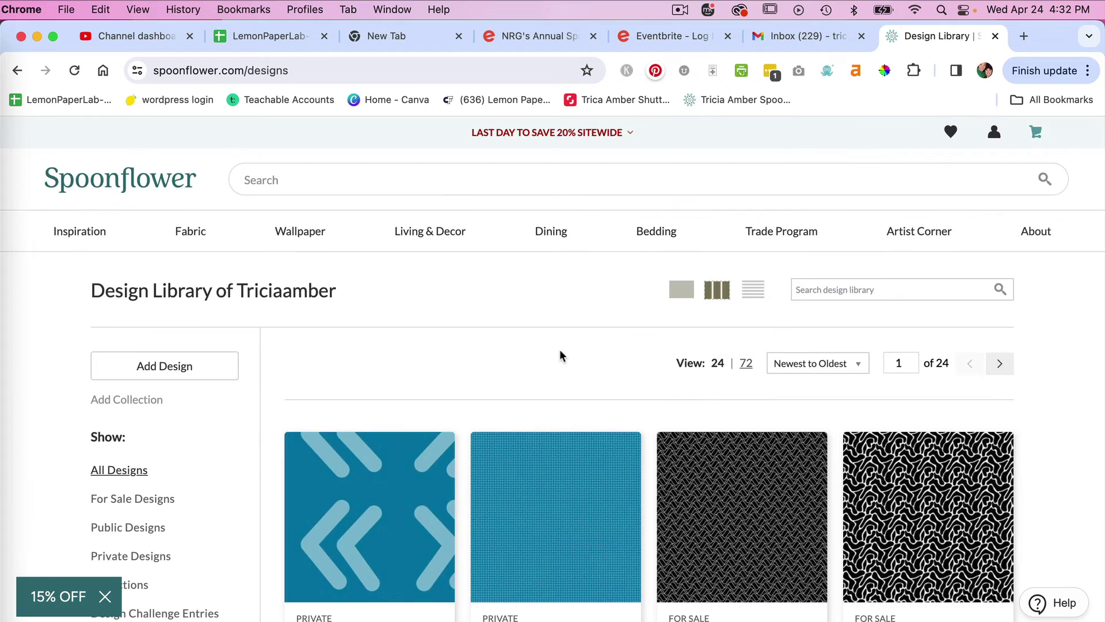
Open the blue-chevron-7200-48in design page from the library
{"action": "scroll", "coordinate": [560, 352], "scroll_direction": "down", "scroll_amount": 3}
{"action": "scroll", "coordinate": [560, 349], "scroll_direction": "down", "scroll_amount": 2}
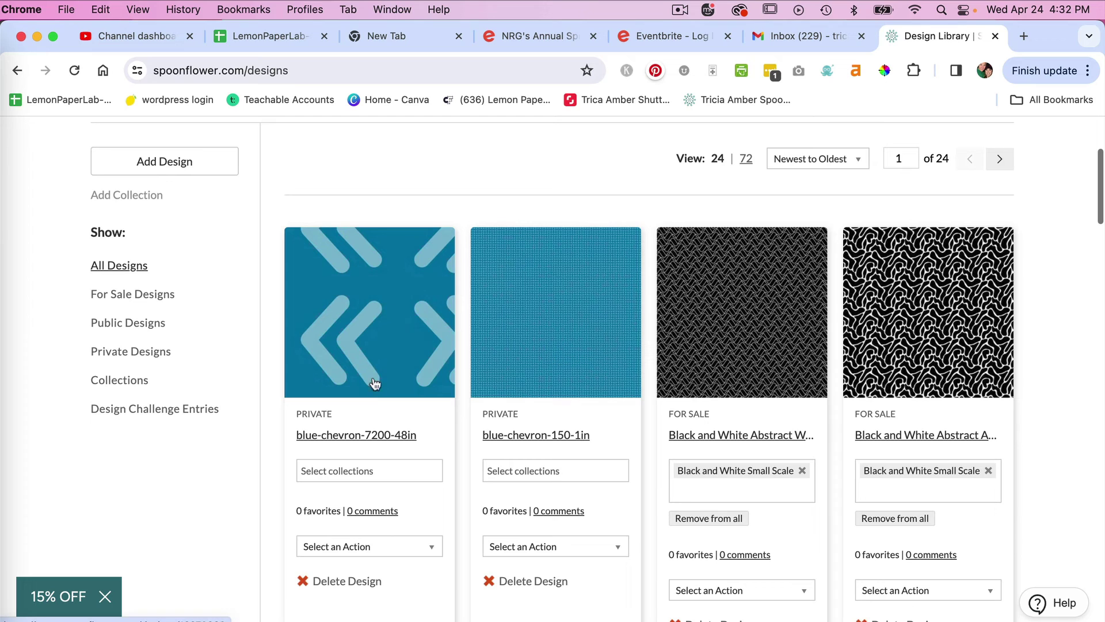
{"action": "left_click", "coordinate": [371, 373]}
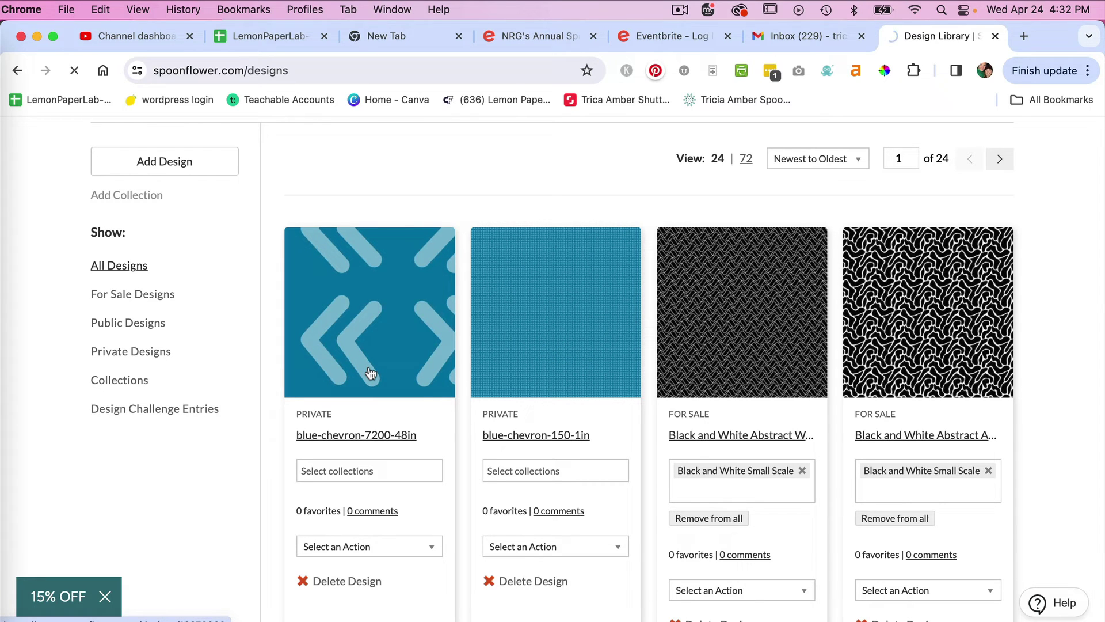
{"action": "scroll", "coordinate": [756, 406], "scroll_direction": "down", "scroll_amount": 4}
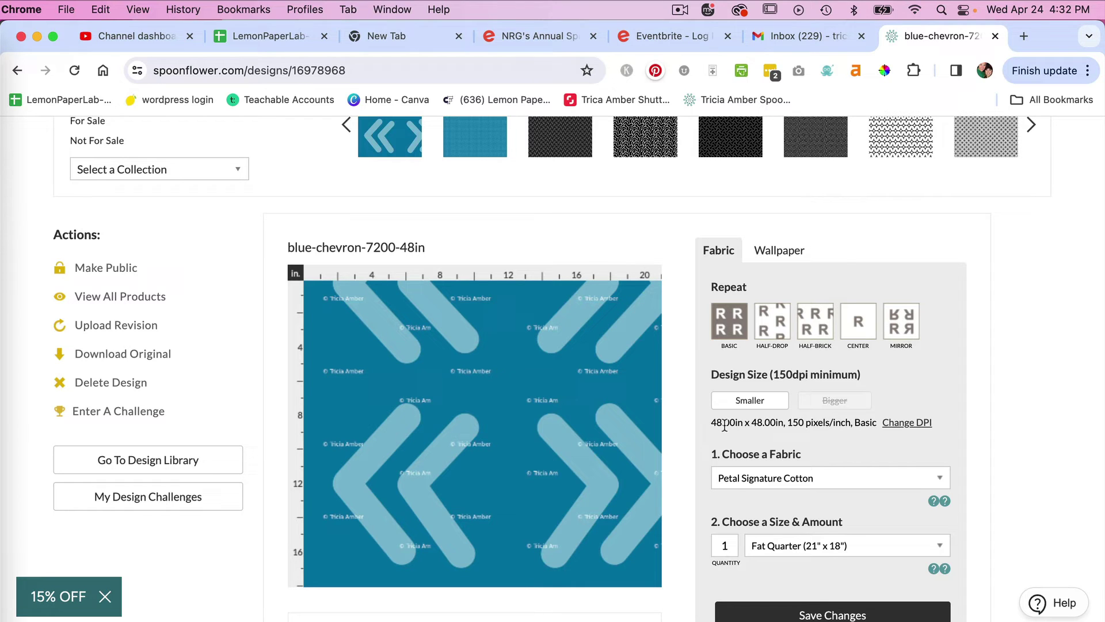
Preview it as room wallpaper and as fabric, then open View All Products in a new tab
{"action": "left_click", "coordinate": [784, 257]}
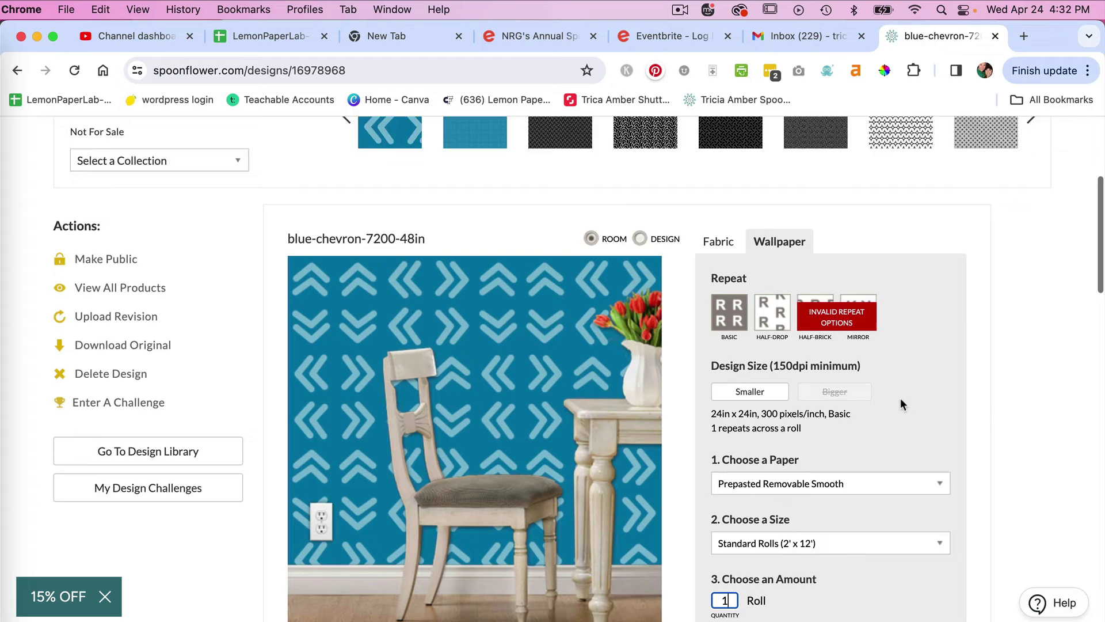
{"action": "scroll", "coordinate": [759, 387], "scroll_direction": "down", "scroll_amount": 1}
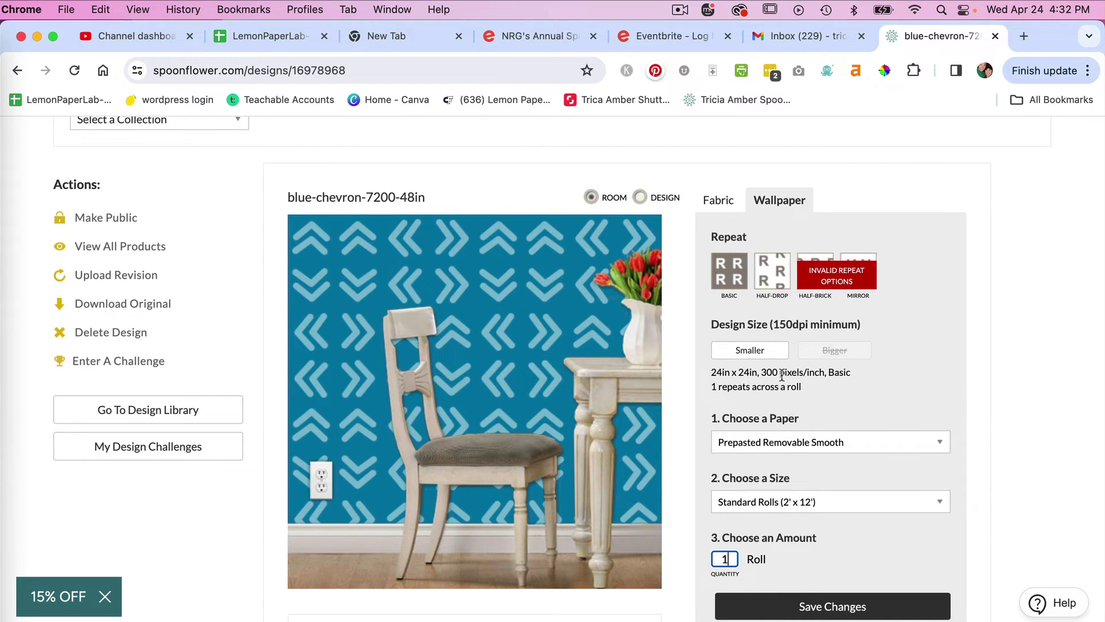
{"action": "left_click", "coordinate": [719, 208]}
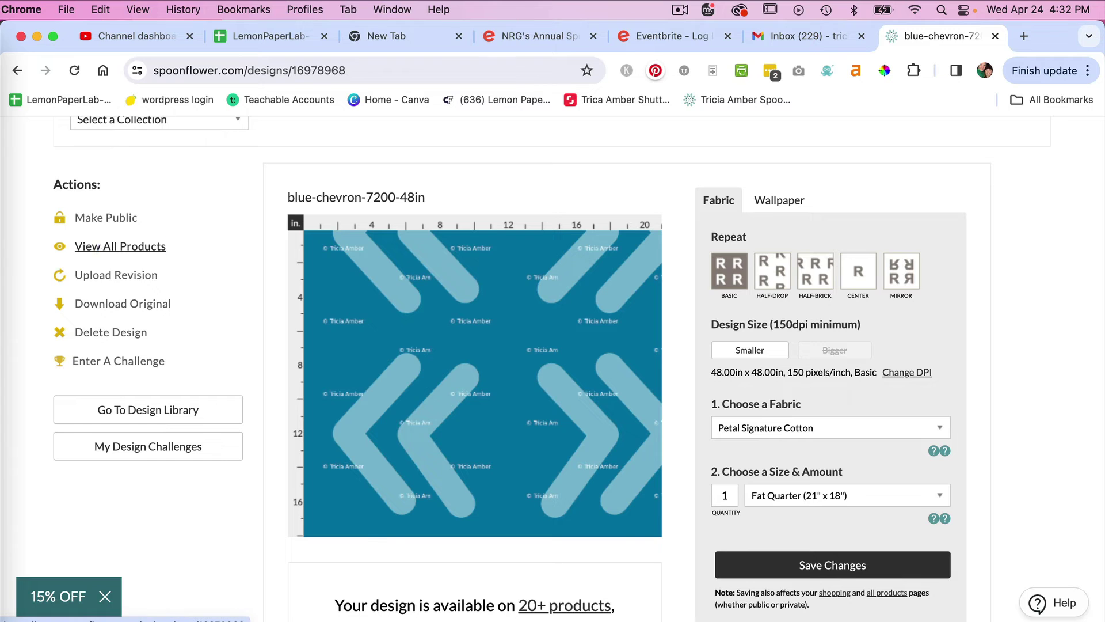
{"action": "right_click", "coordinate": [127, 246]}
{"action": "left_click", "coordinate": [130, 254]}
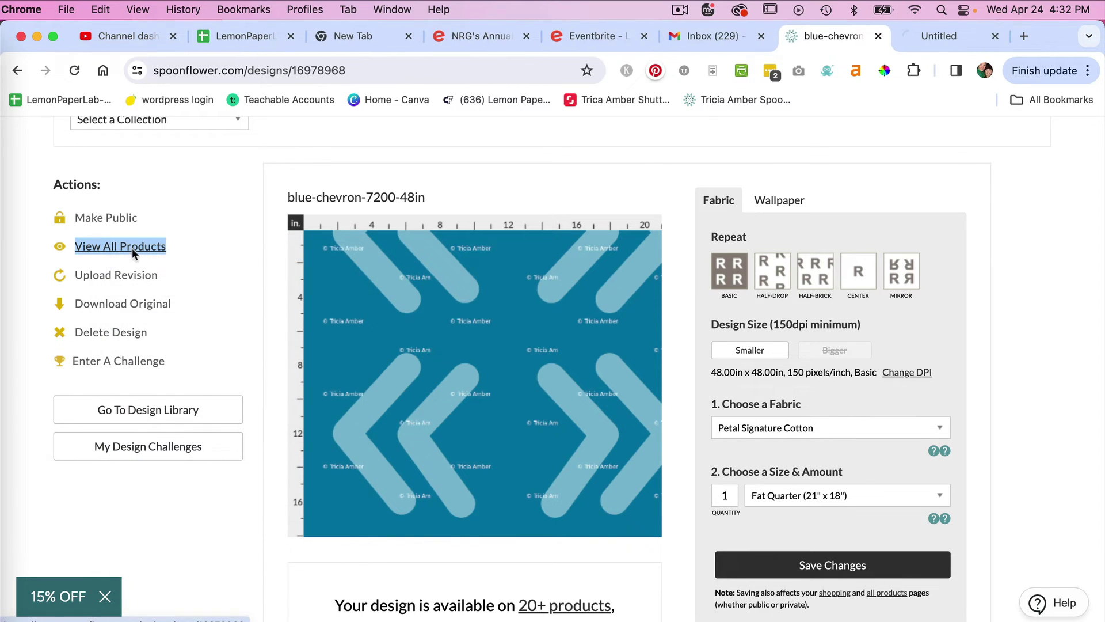
Scroll the 48-inch design's products tab through curtain, pillow, throw blanket and wall hanging mockups
{"action": "left_click", "coordinate": [936, 38]}
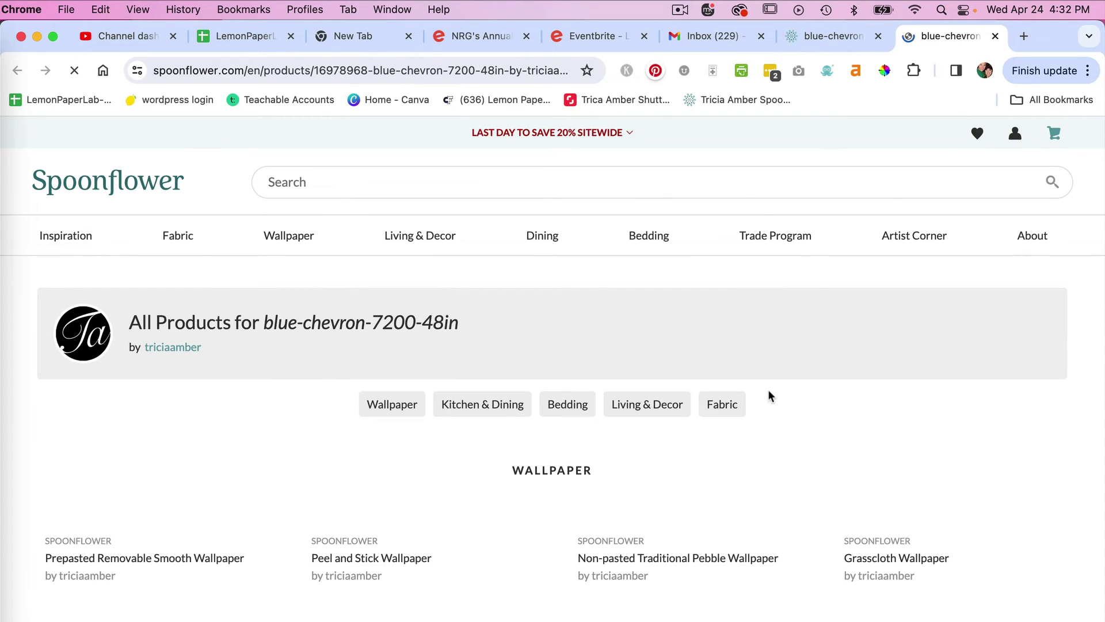
{"action": "scroll", "coordinate": [790, 455], "scroll_direction": "down", "scroll_amount": 20}
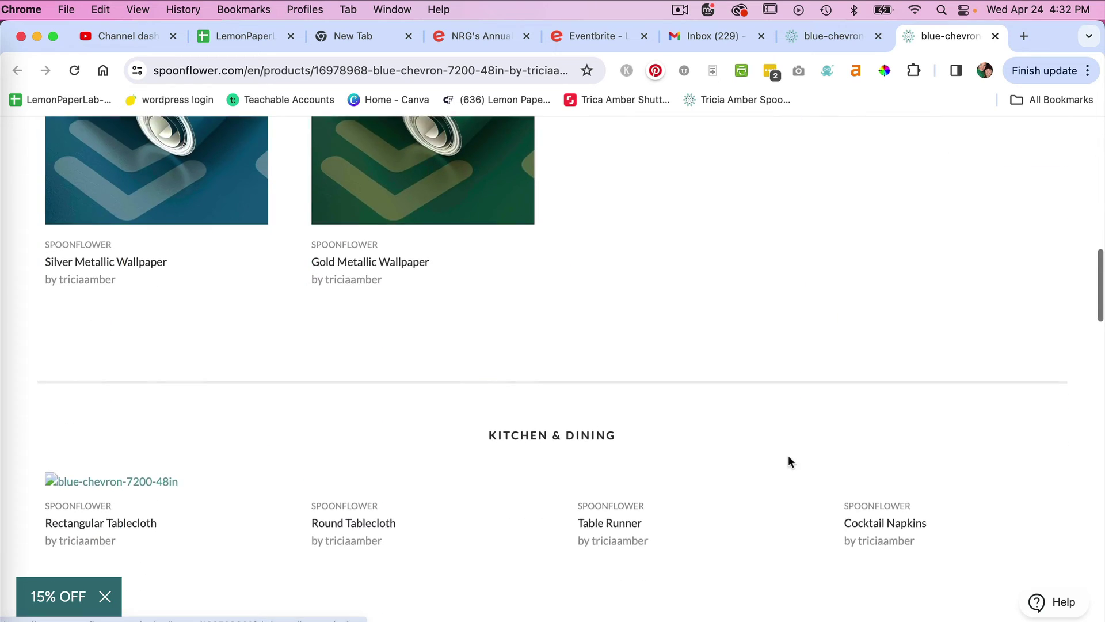
{"action": "scroll", "coordinate": [789, 461], "scroll_direction": "down", "scroll_amount": 5}
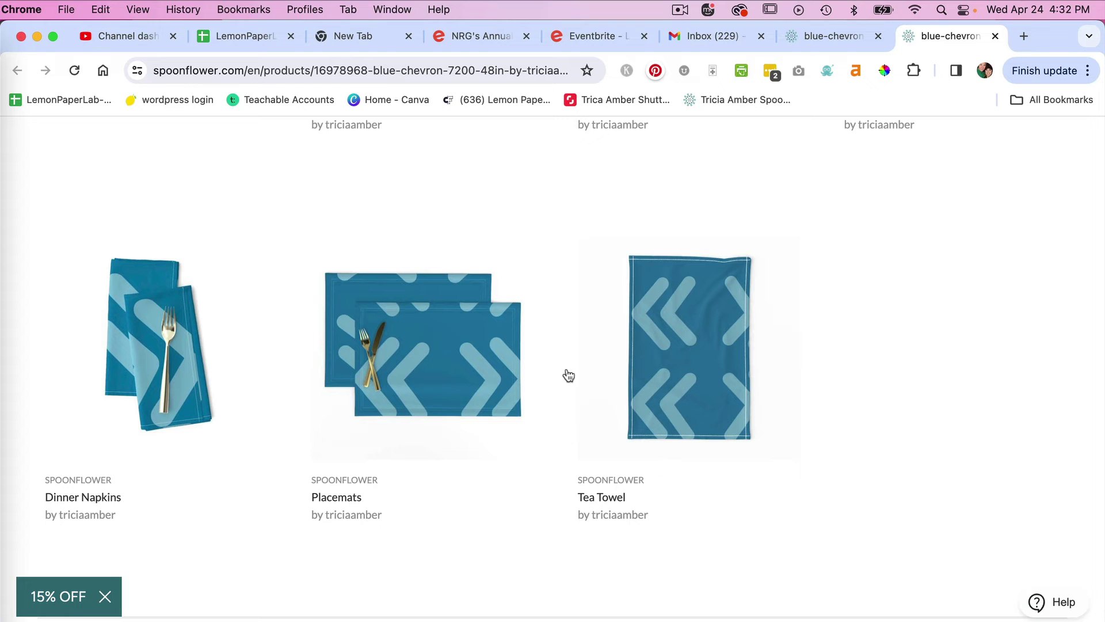
{"action": "scroll", "coordinate": [585, 415], "scroll_direction": "down", "scroll_amount": 10}
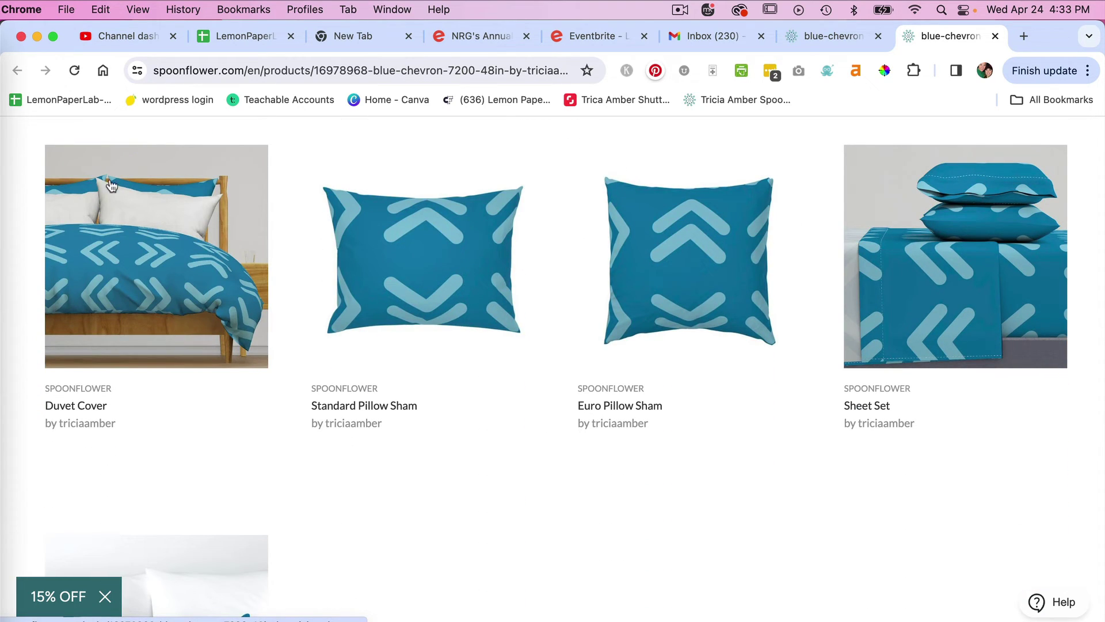
{"action": "scroll", "coordinate": [654, 406], "scroll_direction": "down", "scroll_amount": 10}
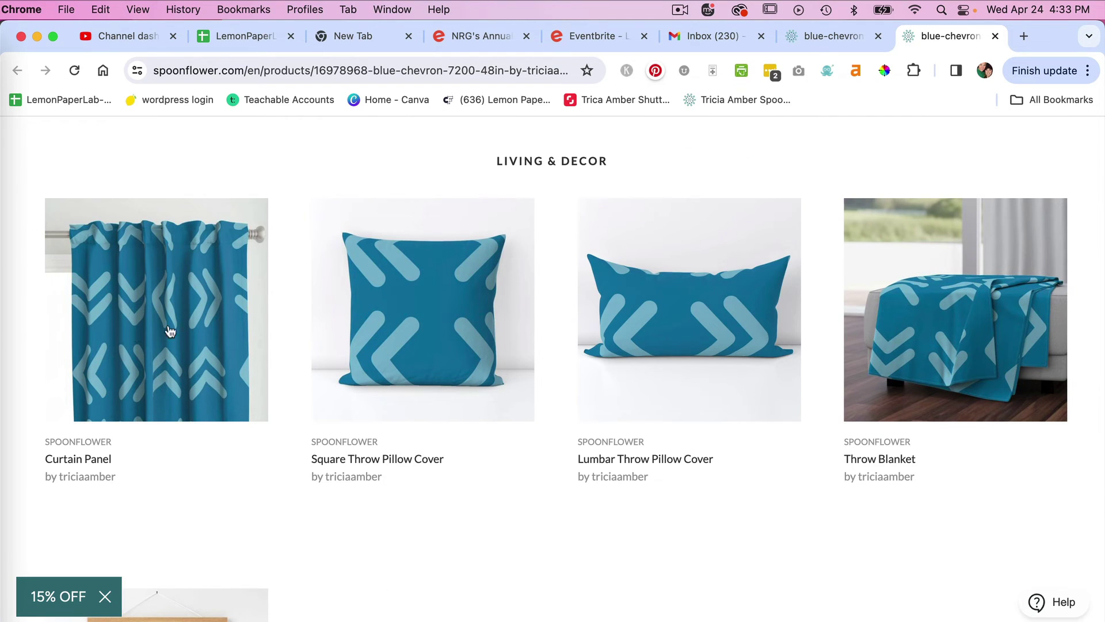
{"action": "scroll", "coordinate": [457, 441], "scroll_direction": "down", "scroll_amount": 8}
{"action": "scroll", "coordinate": [458, 436], "scroll_direction": "up", "scroll_amount": 4}
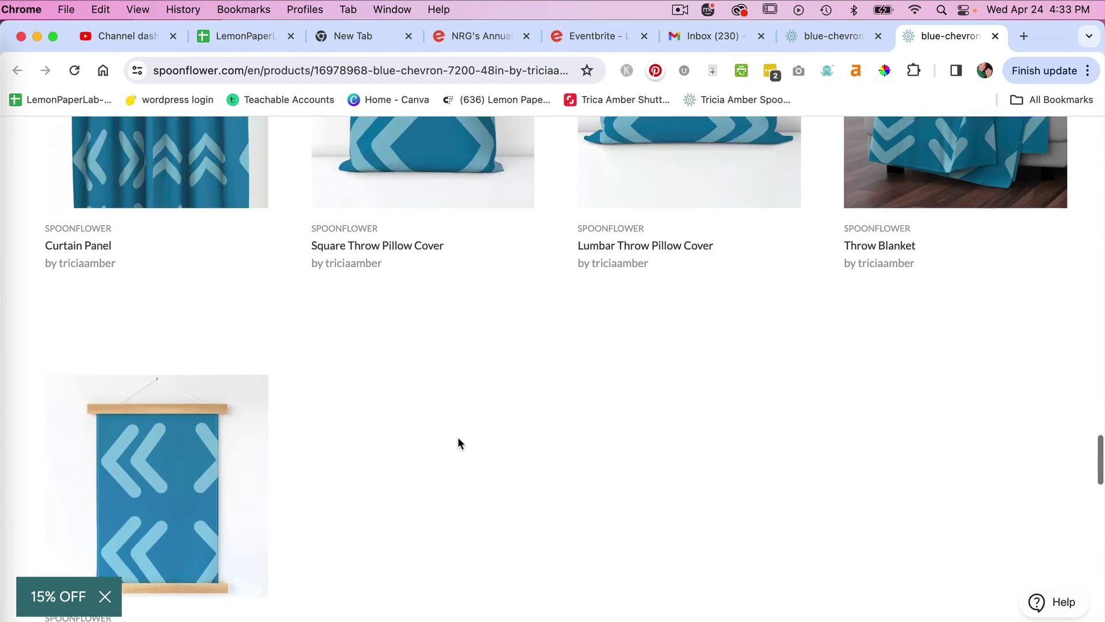
{"action": "scroll", "coordinate": [458, 438], "scroll_direction": "up", "scroll_amount": 4}
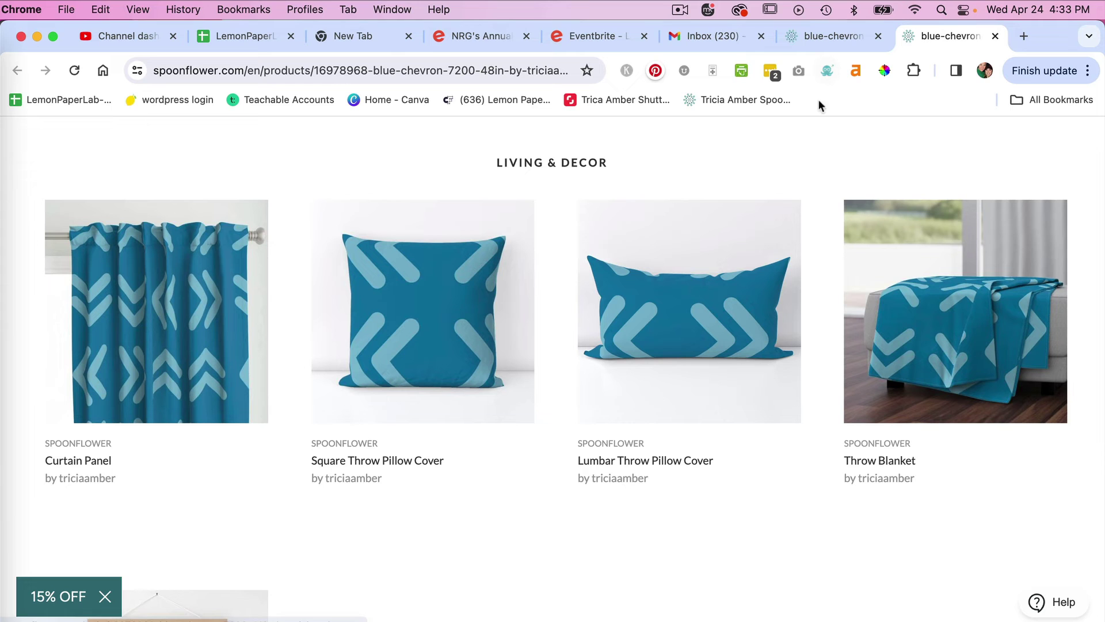
Open the blue-chevron-150-1in design and load its View All Products link in a new tab
{"action": "left_click", "coordinate": [832, 36]}
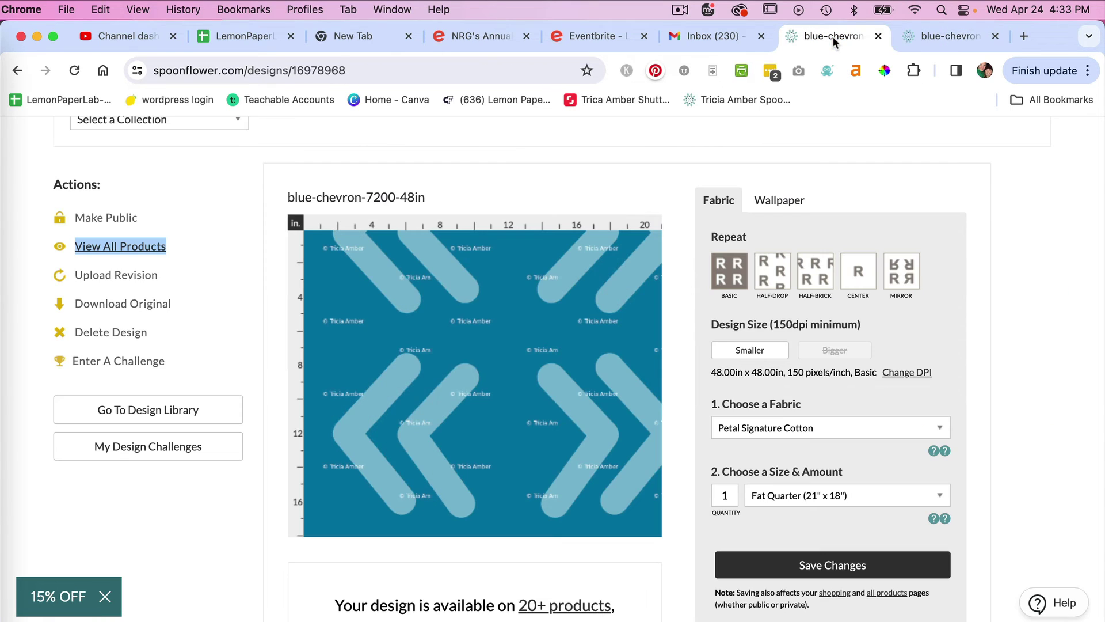
{"action": "scroll", "coordinate": [655, 163], "scroll_direction": "up", "scroll_amount": 4}
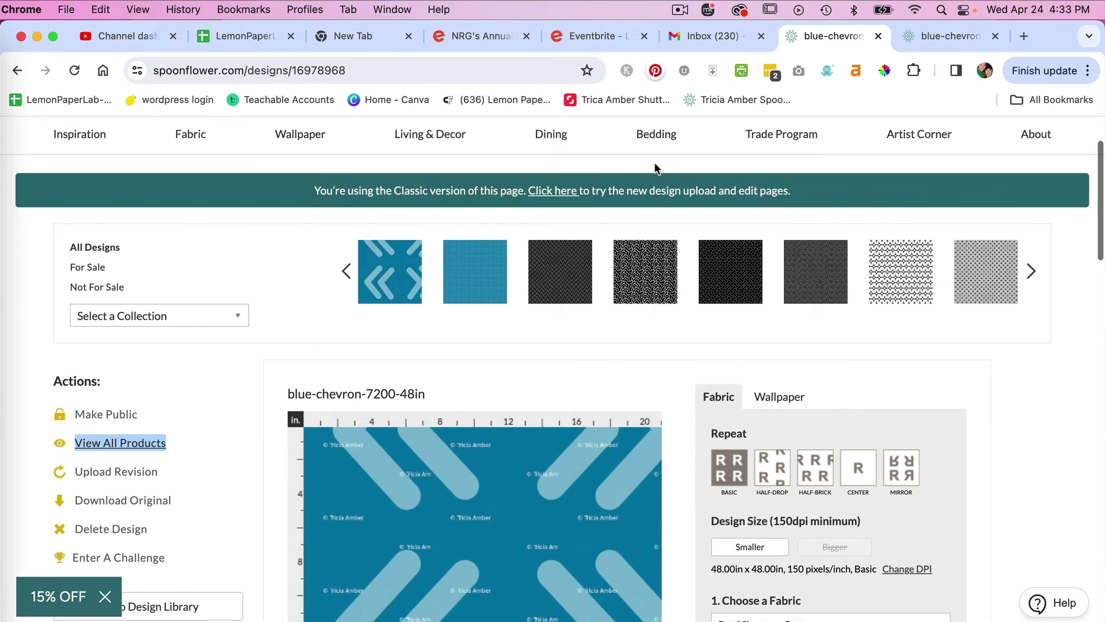
{"action": "left_click", "coordinate": [472, 279]}
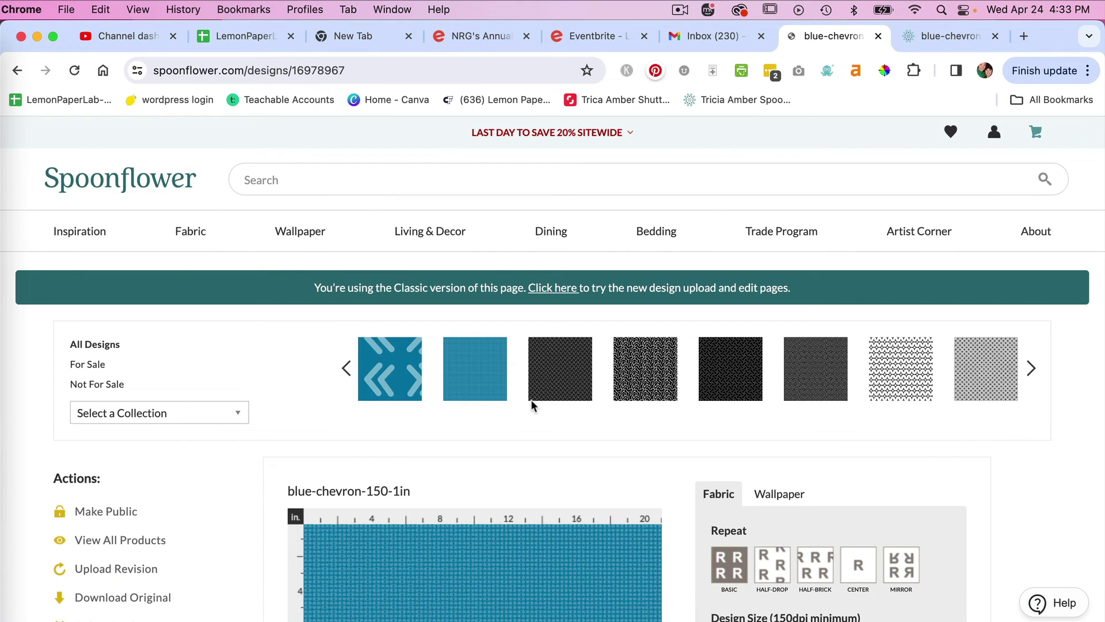
{"action": "scroll", "coordinate": [531, 399], "scroll_direction": "down", "scroll_amount": 7}
{"action": "scroll", "coordinate": [531, 403], "scroll_direction": "up", "scroll_amount": 2}
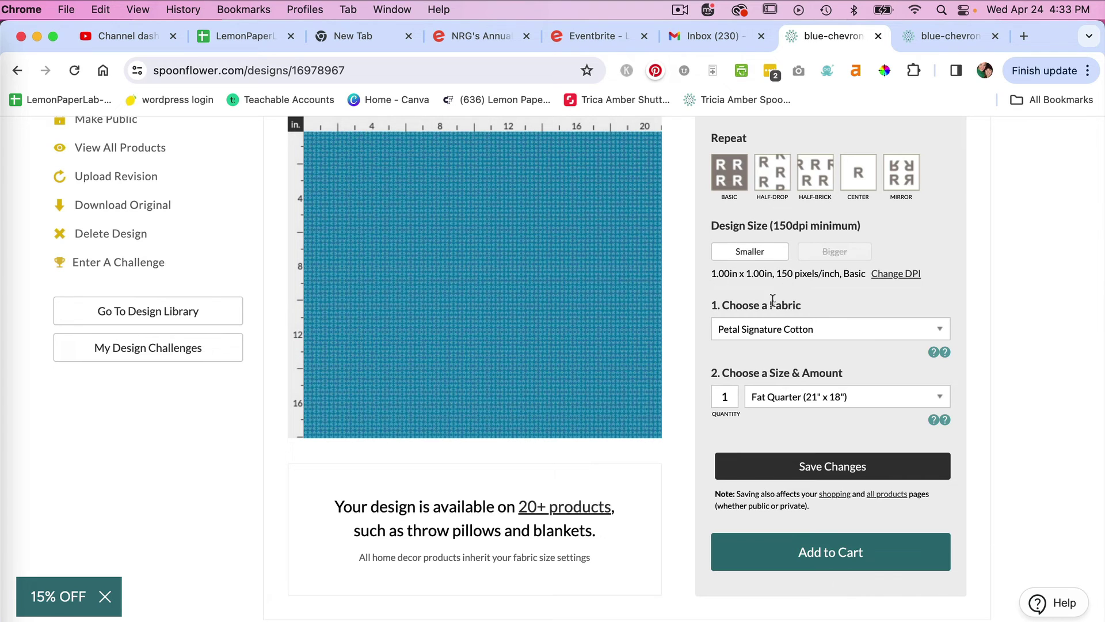
{"action": "scroll", "coordinate": [483, 363], "scroll_direction": "up", "scroll_amount": 2}
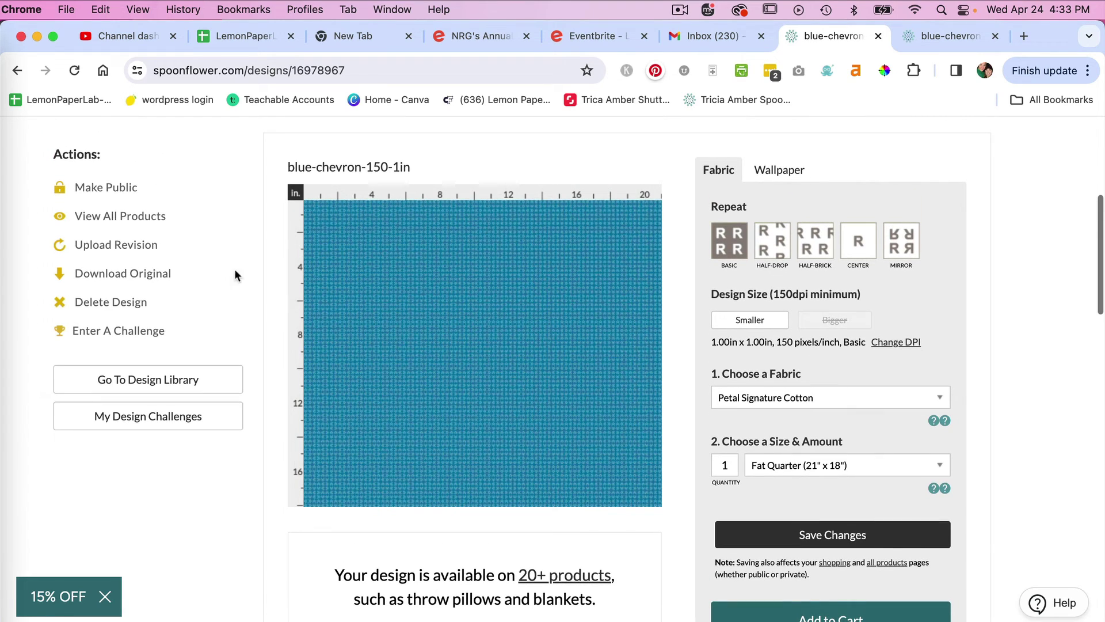
{"action": "right_click", "coordinate": [145, 217]}
{"action": "left_click", "coordinate": [161, 225]}
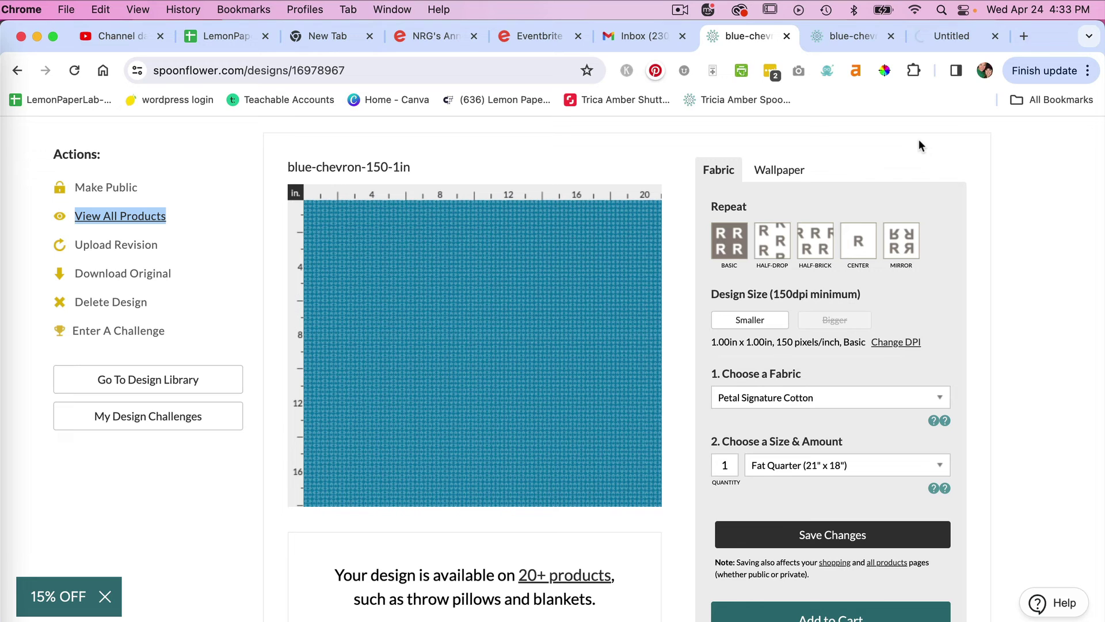
Browse the 1-inch chevron's products tab: wallpaper, kitchen & dining, bedding, decor and fabric mockups
{"action": "left_click", "coordinate": [948, 39]}
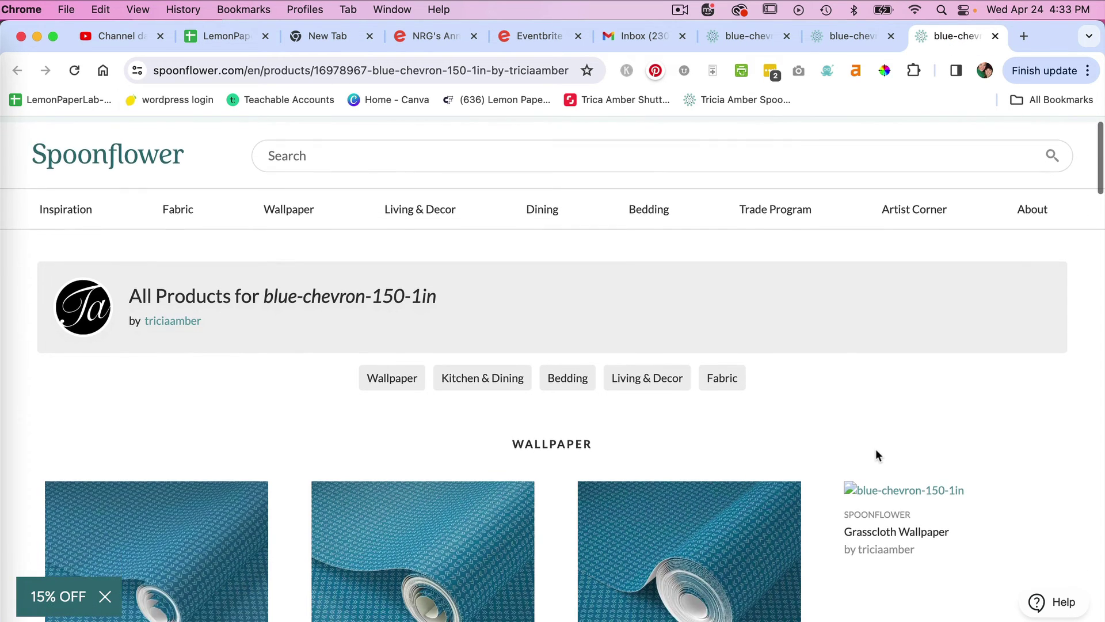
{"action": "scroll", "coordinate": [876, 450], "scroll_direction": "down", "scroll_amount": 10}
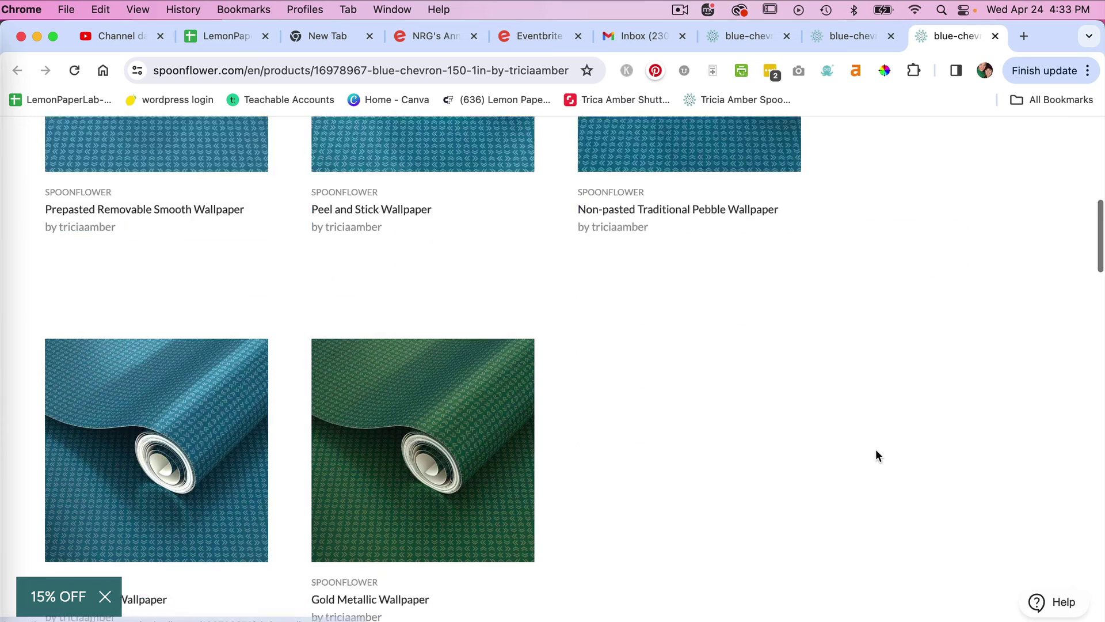
{"action": "scroll", "coordinate": [876, 454], "scroll_direction": "down", "scroll_amount": 10}
{"action": "scroll", "coordinate": [877, 456], "scroll_direction": "up", "scroll_amount": 3}
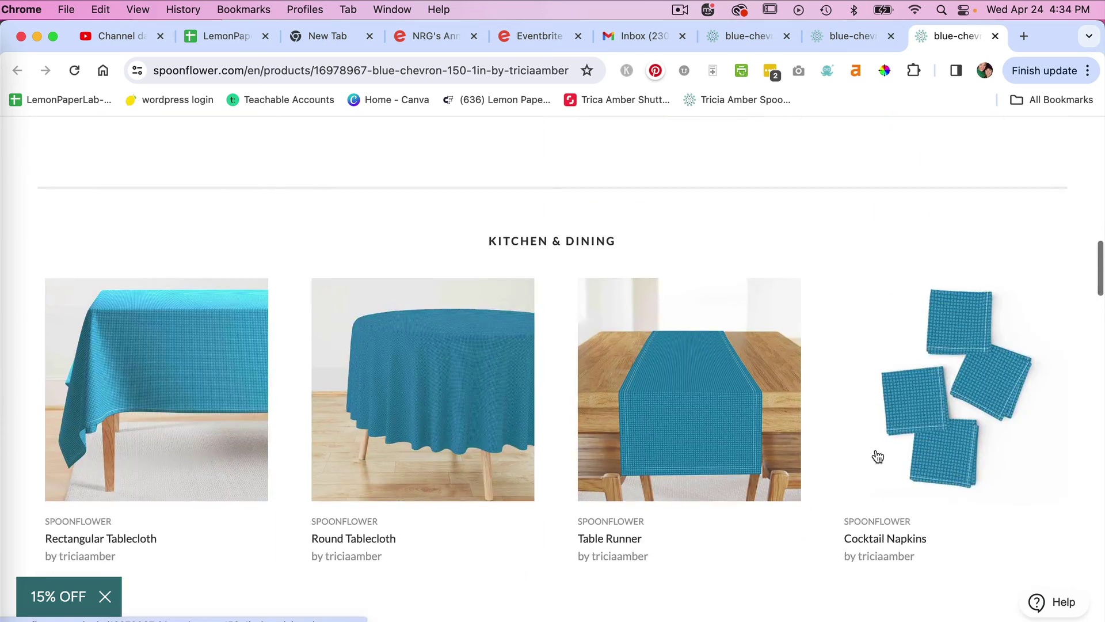
{"action": "scroll", "coordinate": [885, 581], "scroll_direction": "down", "scroll_amount": 20}
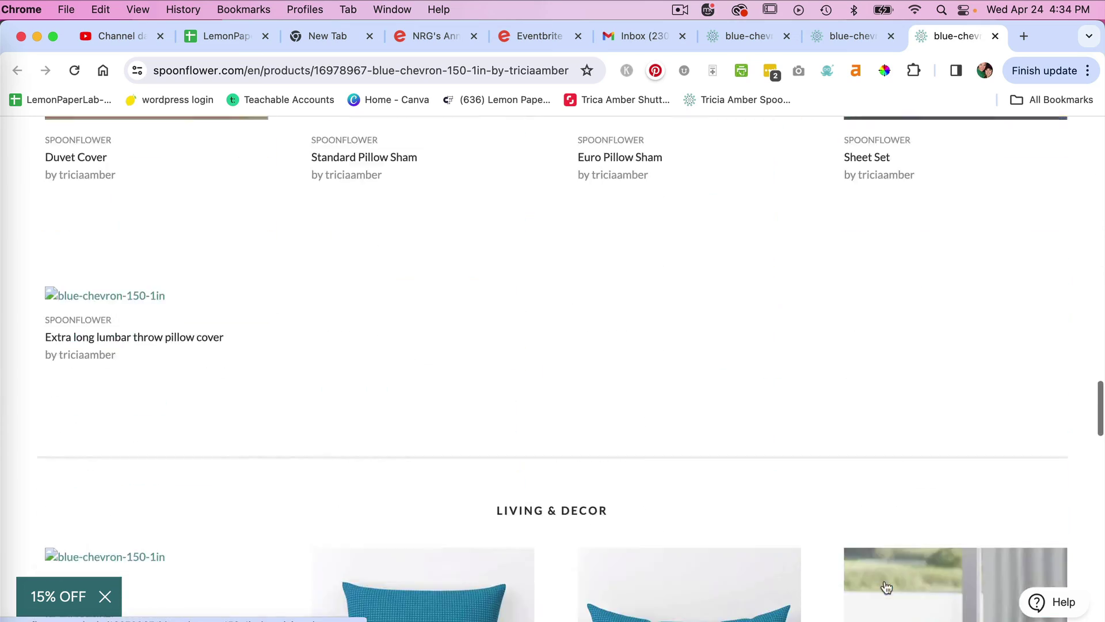
{"action": "scroll", "coordinate": [886, 586], "scroll_direction": "down", "scroll_amount": 10}
{"action": "scroll", "coordinate": [887, 586], "scroll_direction": "down", "scroll_amount": 7}
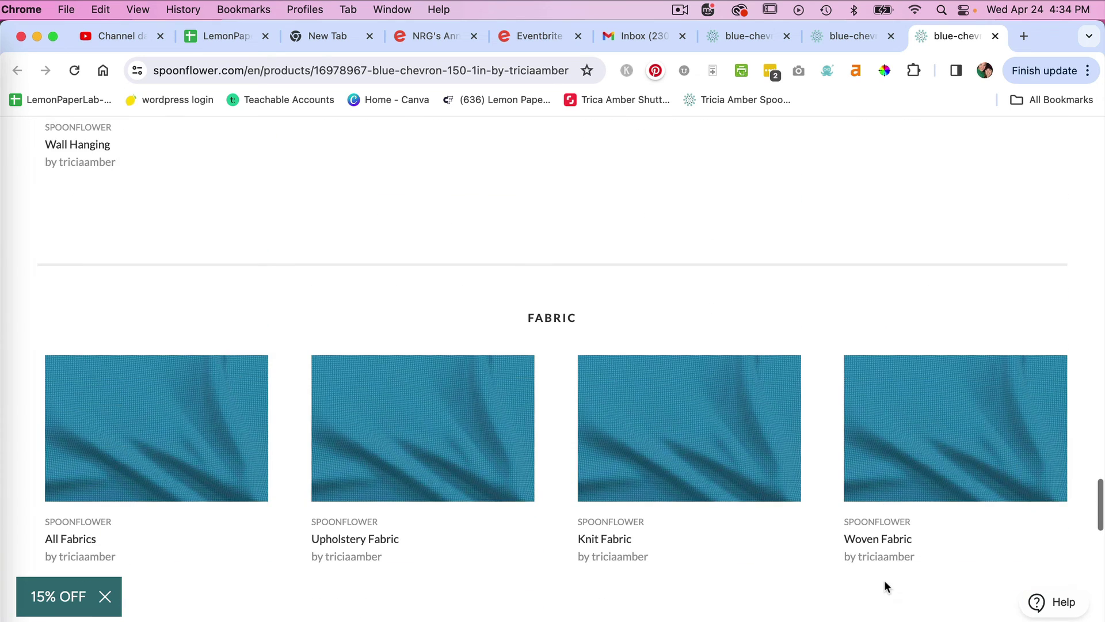
{"action": "scroll", "coordinate": [885, 581], "scroll_direction": "down", "scroll_amount": 2}
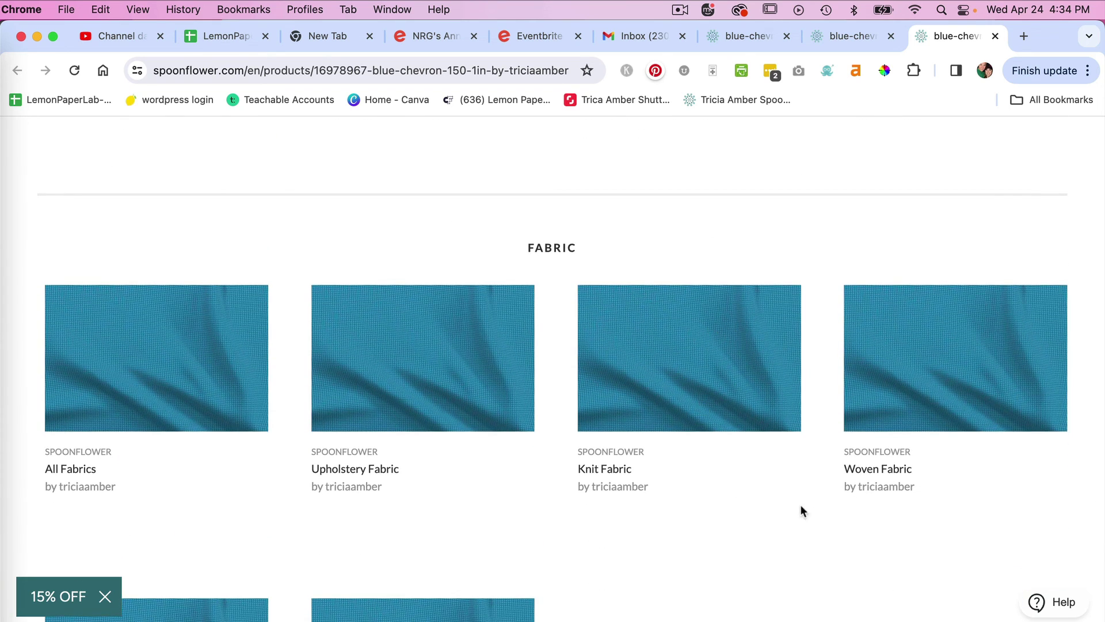
{"action": "scroll", "coordinate": [818, 509], "scroll_direction": "down", "scroll_amount": 8}
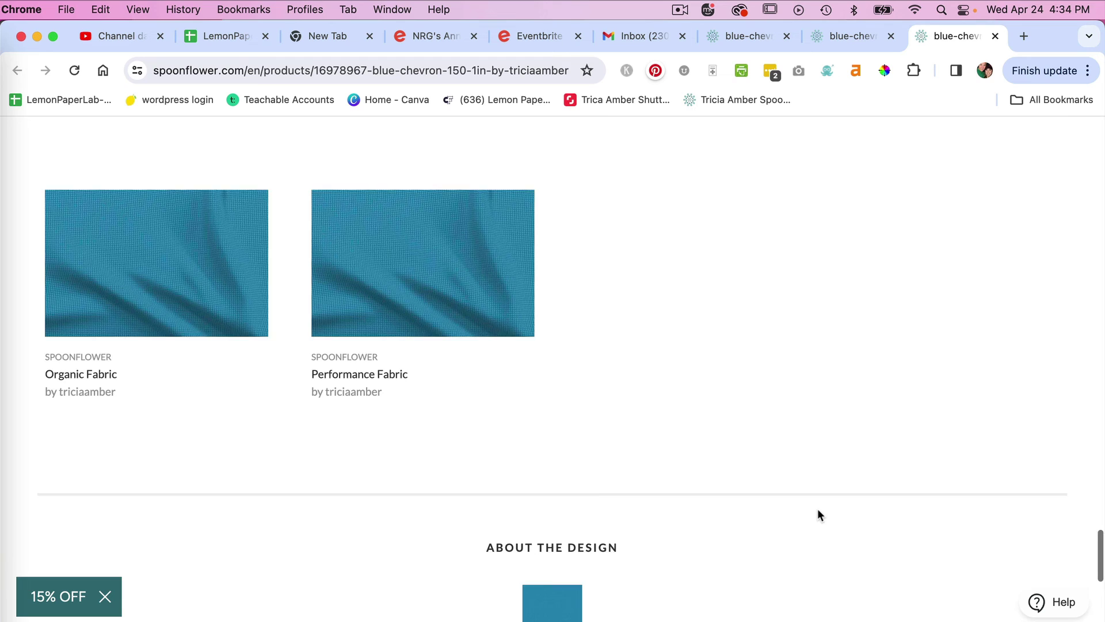
{"action": "scroll", "coordinate": [818, 511], "scroll_direction": "down", "scroll_amount": 2}
{"action": "scroll", "coordinate": [818, 511], "scroll_direction": "up", "scroll_amount": 10}
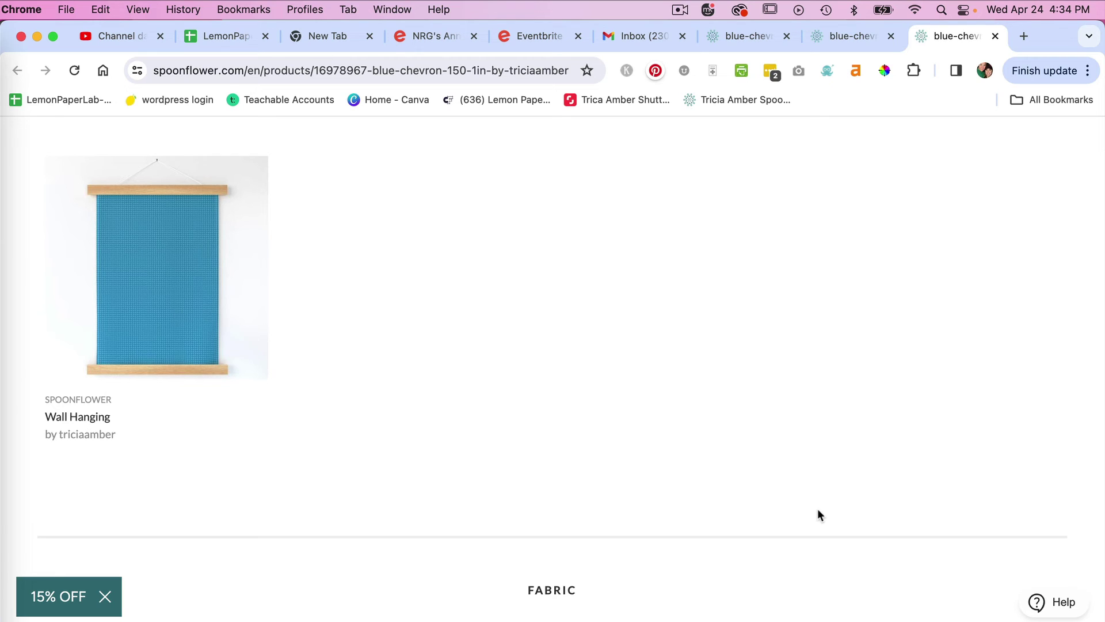
{"action": "scroll", "coordinate": [819, 511], "scroll_direction": "down", "scroll_amount": 5}
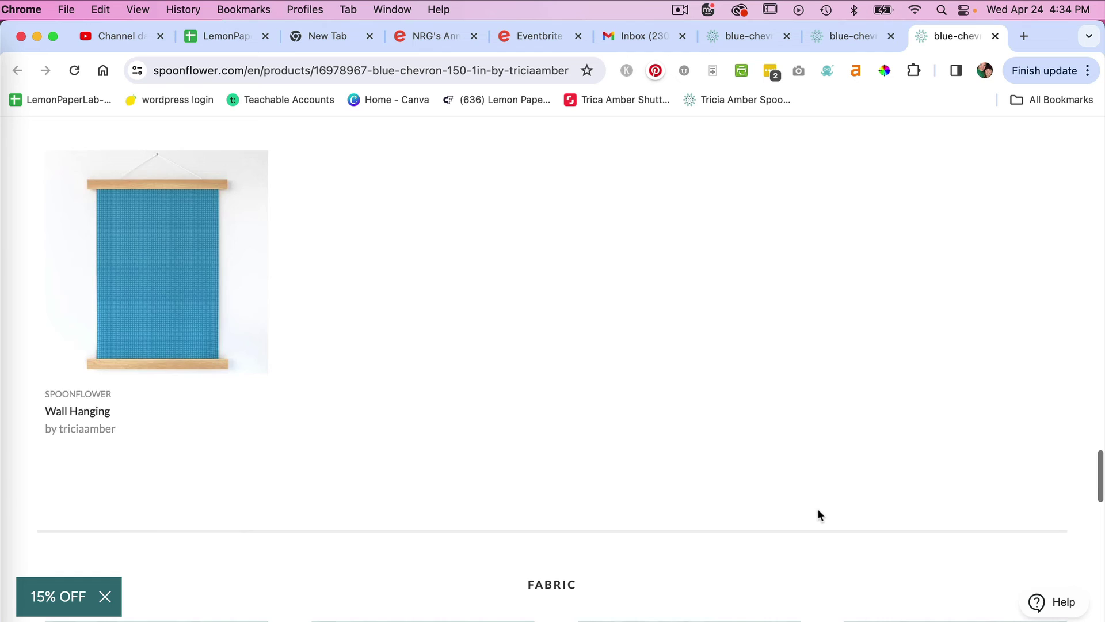
{"action": "scroll", "coordinate": [819, 512], "scroll_direction": "down", "scroll_amount": 3}
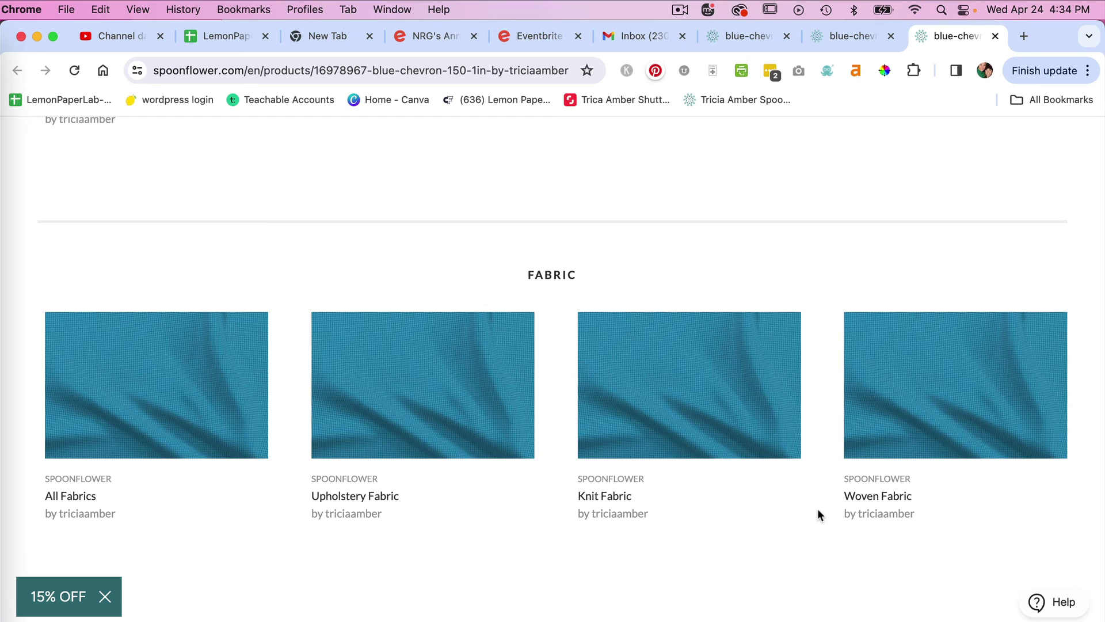
{"action": "scroll", "coordinate": [818, 511], "scroll_direction": "down", "scroll_amount": 3}
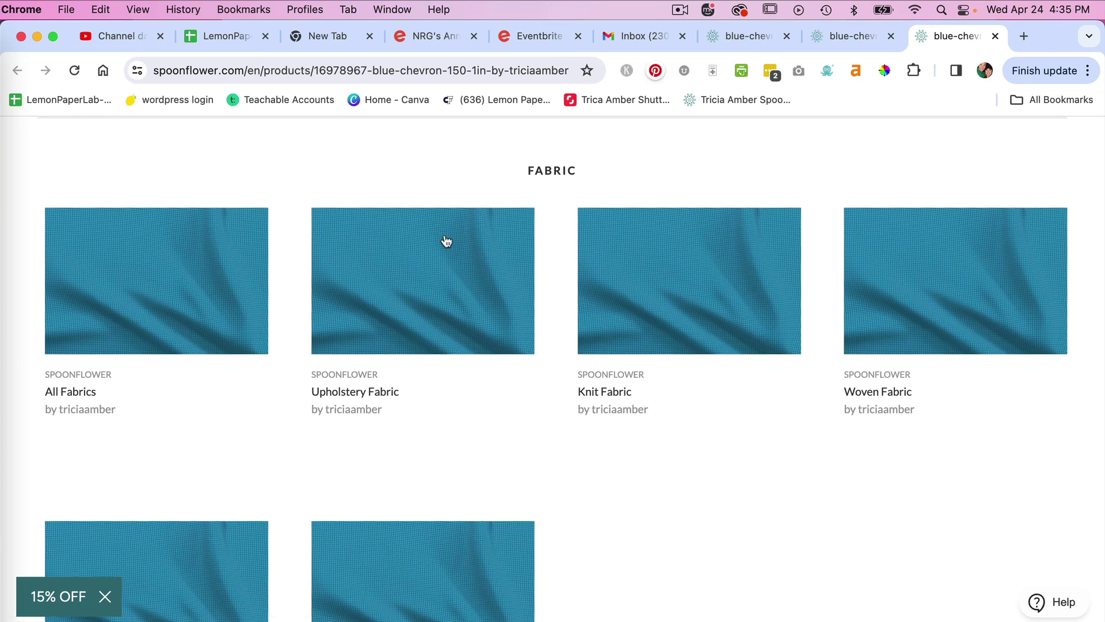
Show the blue-chevron folder with its eight chevron JPGs, from 150-1in to 7200-48in
{"action": "key", "text": "super+Tab"}
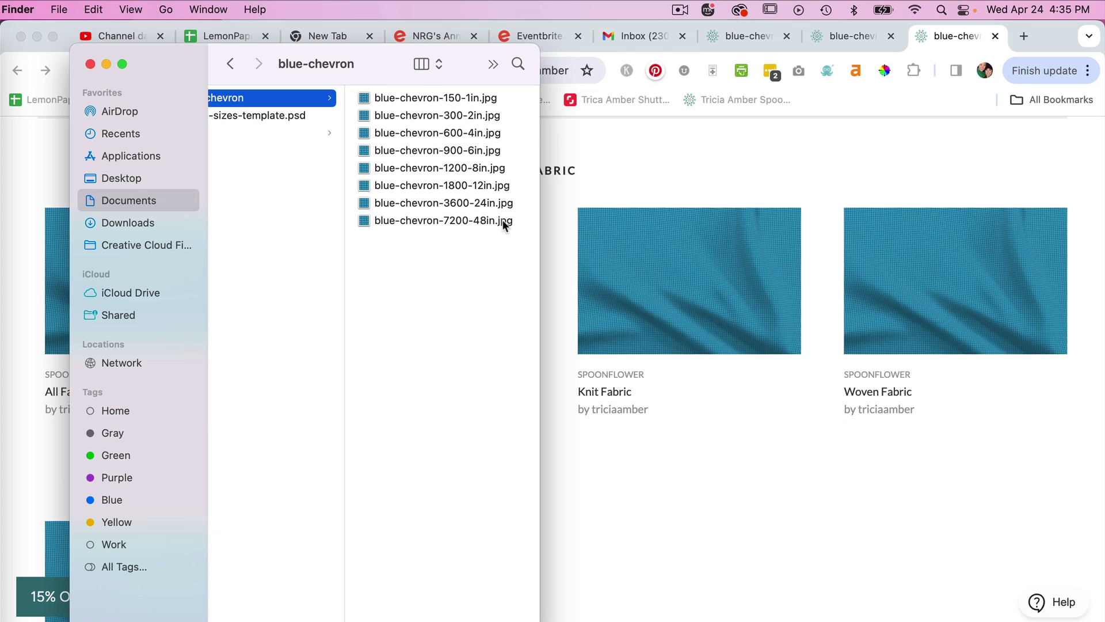